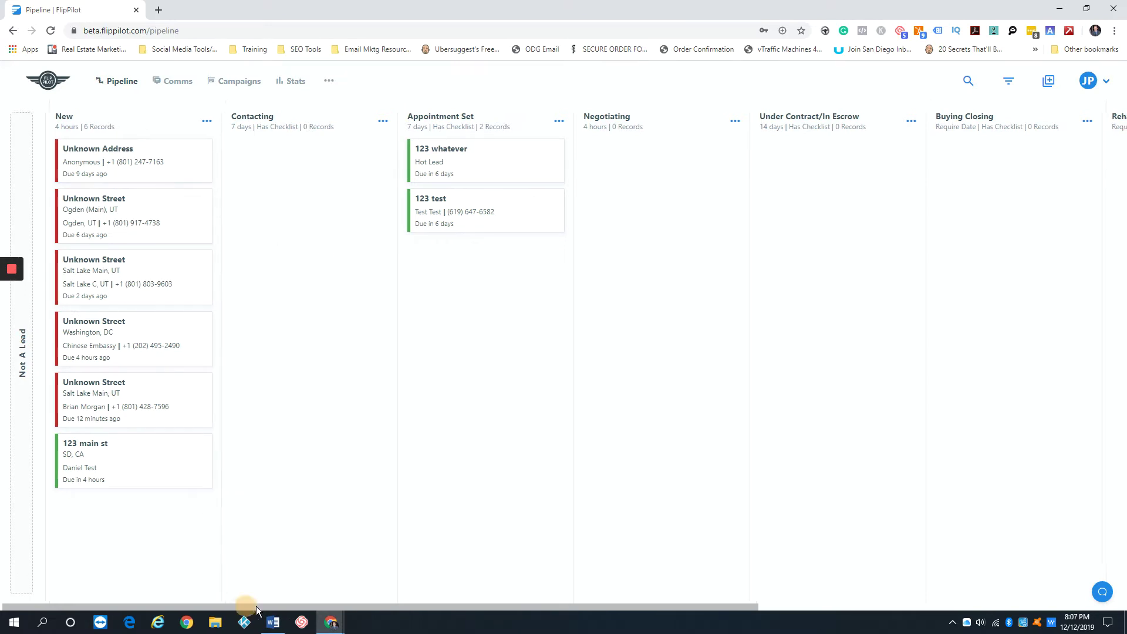
Step: Look over all the pipeline stages from New through Selling Closing, including Sold and Dead
{"action": "left_click_drag", "start_coordinate": [244, 607], "coordinate": [259, 607]}
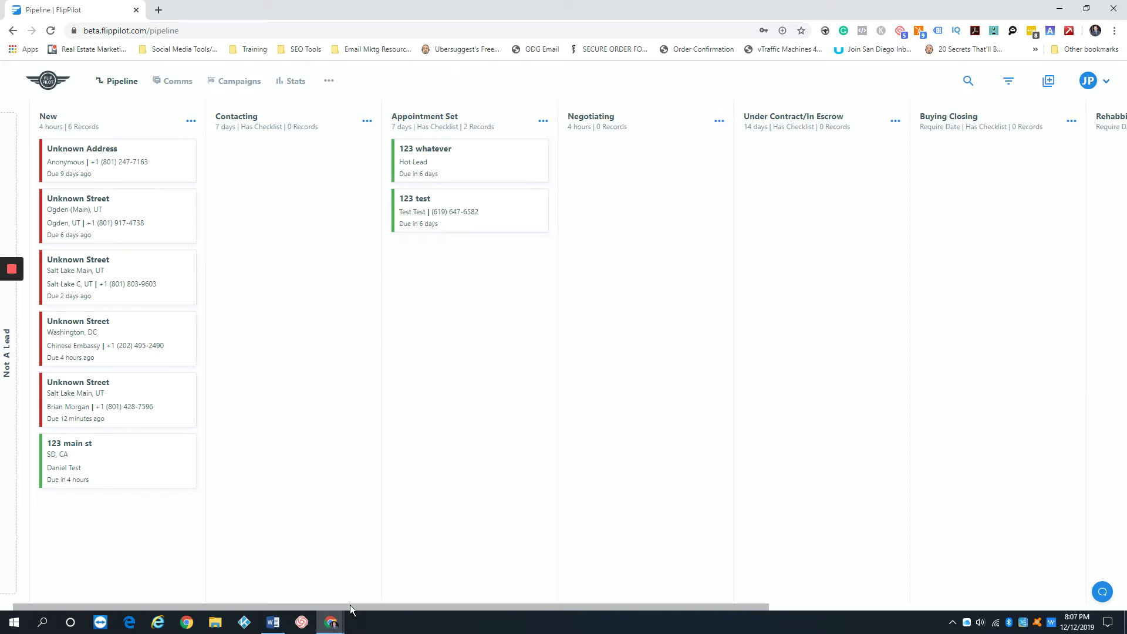
{"action": "left_click_drag", "start_coordinate": [350, 605], "coordinate": [719, 583]}
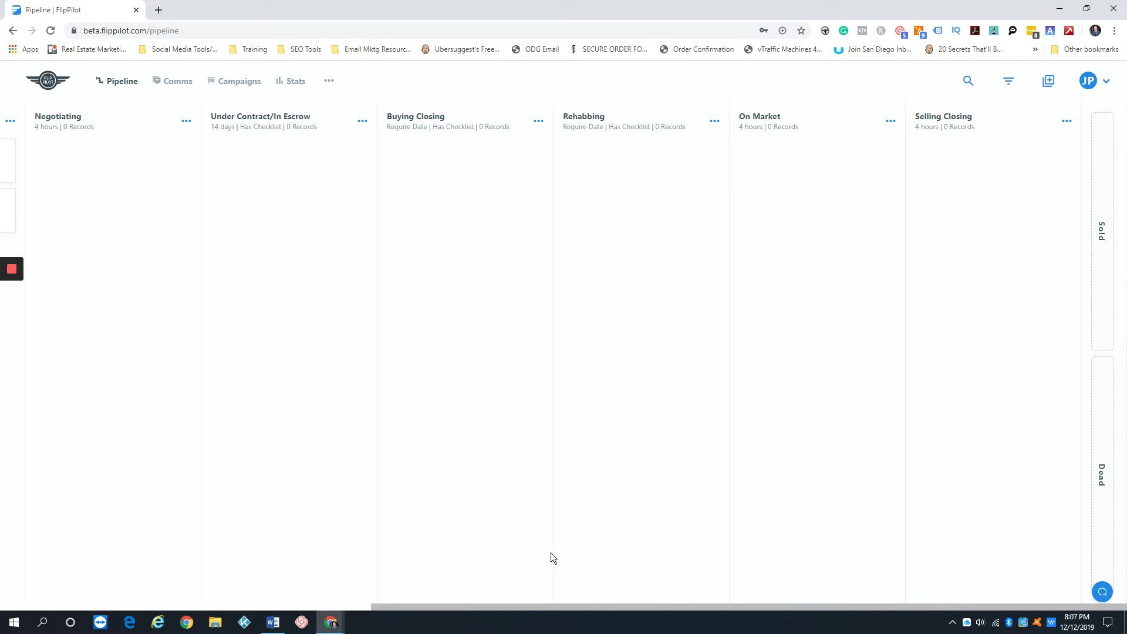
{"action": "left_click", "coordinate": [576, 606]}
{"action": "left_click_drag", "start_coordinate": [734, 607], "coordinate": [149, 582]}
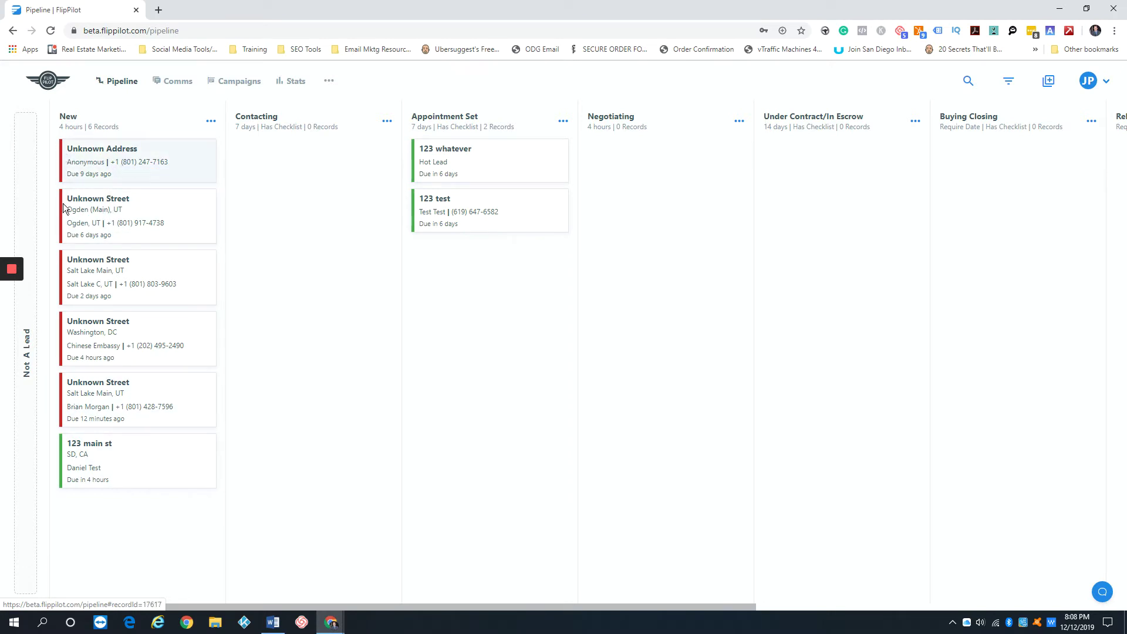
Step: Move the SD, CA lead card from the New stage to the Contacting stage
{"action": "left_click_drag", "start_coordinate": [122, 462], "coordinate": [122, 467]}
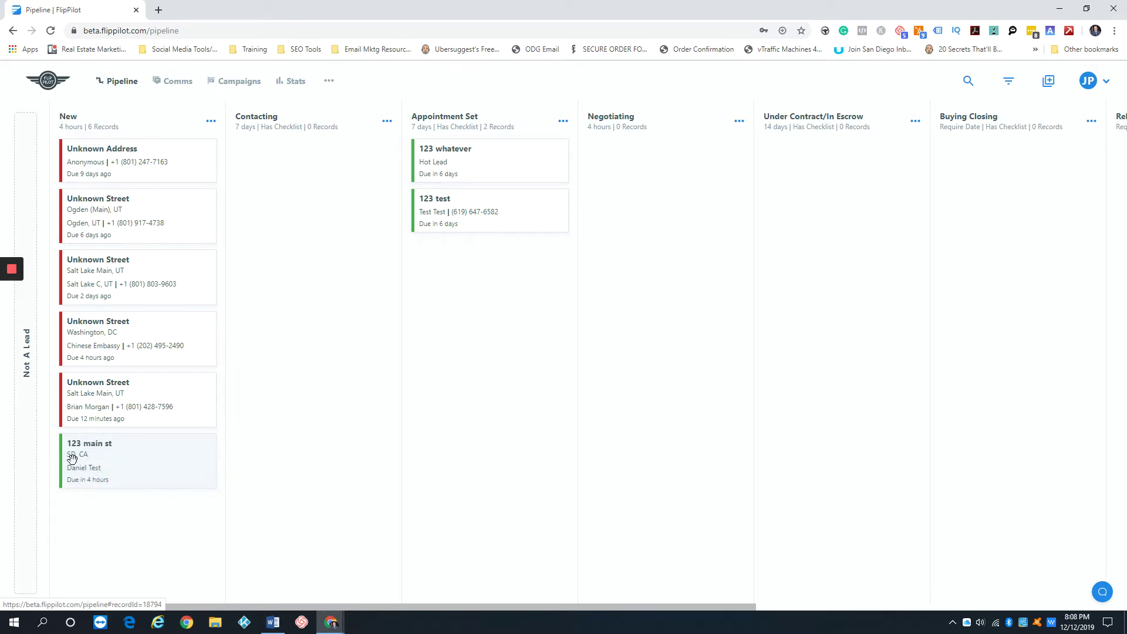
{"action": "mouse_move", "coordinate": [117, 473]}
{"action": "mouse_move", "coordinate": [151, 458]}
{"action": "left_mouse_down"}
{"action": "mouse_move", "coordinate": [209, 461]}
{"action": "mouse_move", "coordinate": [134, 464]}
{"action": "mouse_move", "coordinate": [22, 382]}
{"action": "mouse_move", "coordinate": [35, 424]}
{"action": "mouse_move", "coordinate": [20, 404]}
{"action": "mouse_move", "coordinate": [91, 463]}
{"action": "mouse_move", "coordinate": [161, 465]}
{"action": "mouse_move", "coordinate": [151, 464]}
{"action": "left_mouse_up"}
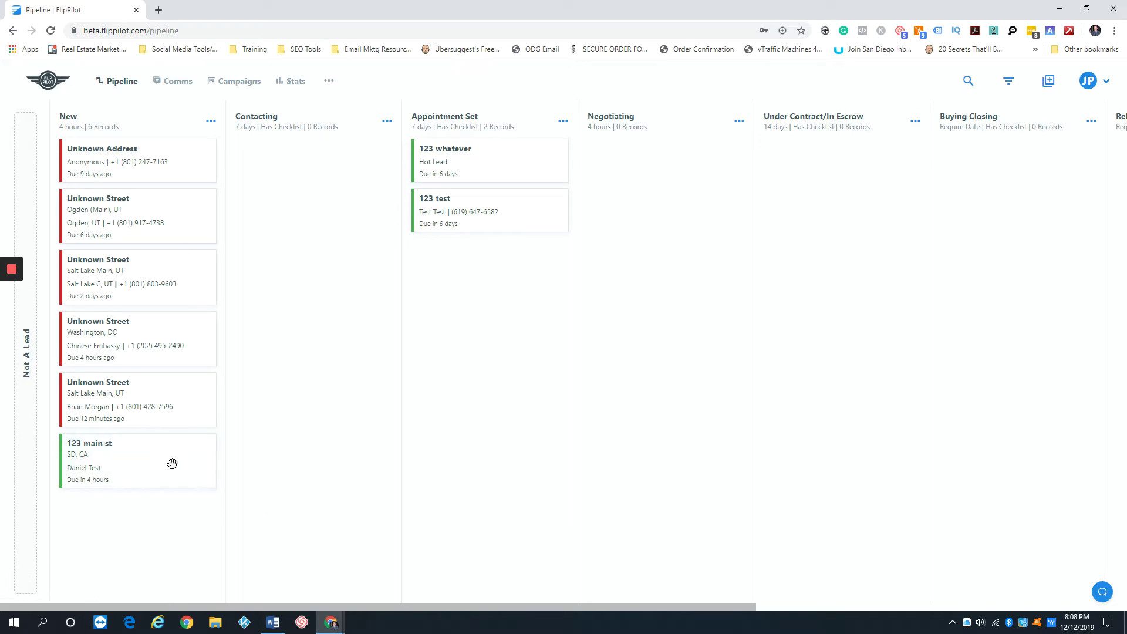
{"action": "left_click_drag", "start_coordinate": [145, 458], "coordinate": [302, 361]}
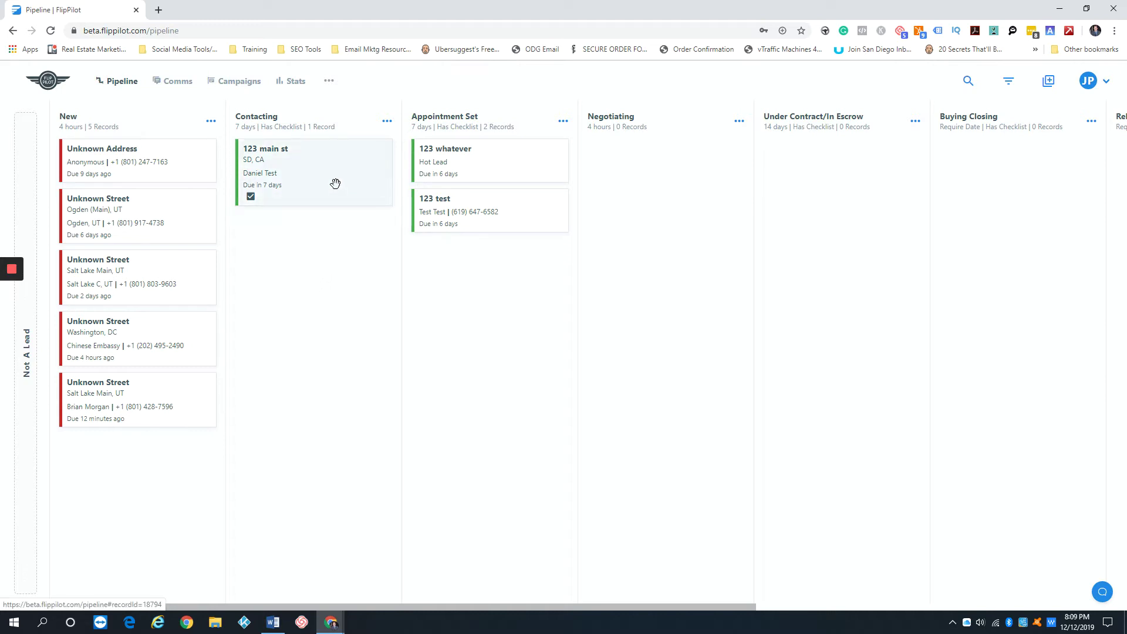
{"action": "left_click_drag", "start_coordinate": [335, 184], "coordinate": [316, 231]}
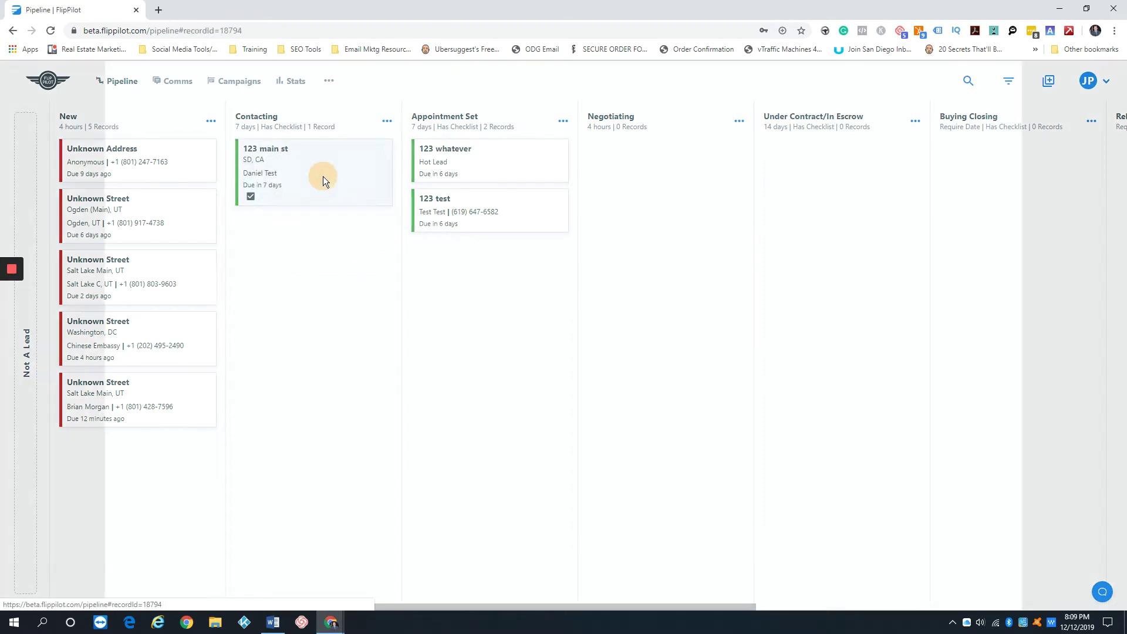
Step: Complete "Create property folder" and "Update the DA" in the SD, CA lead's Contacting Checklist, and close the record
{"action": "left_click", "coordinate": [323, 176]}
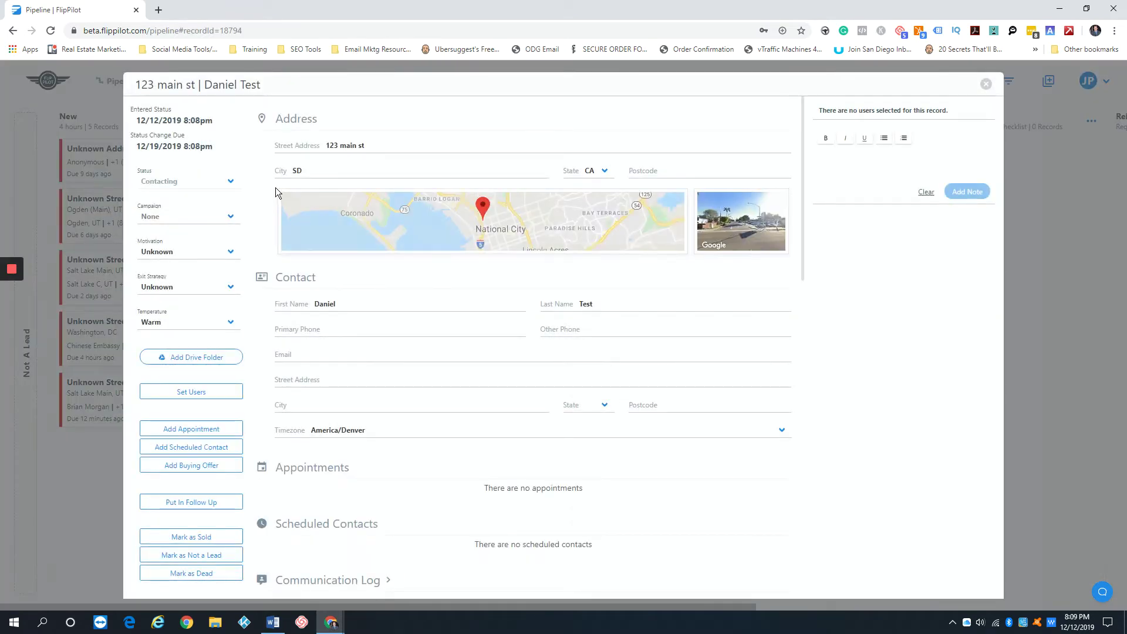
{"action": "scroll", "coordinate": [368, 201], "scroll_direction": "down", "scroll_amount": 1}
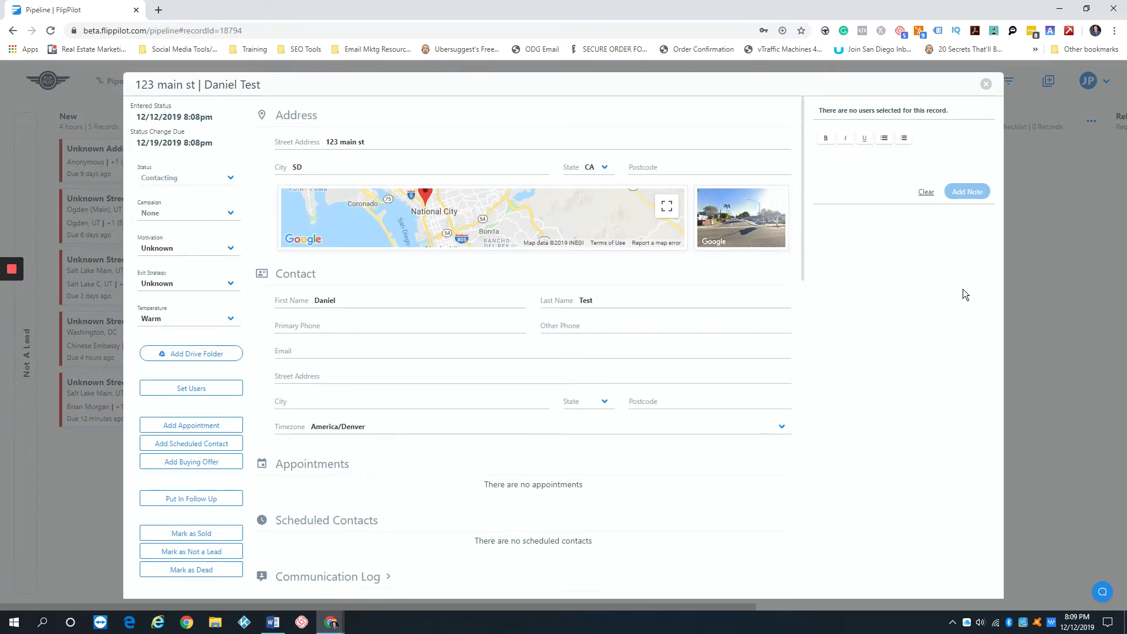
{"action": "scroll", "coordinate": [921, 162], "scroll_direction": "down", "scroll_amount": 1}
{"action": "left_click", "coordinate": [856, 187]}
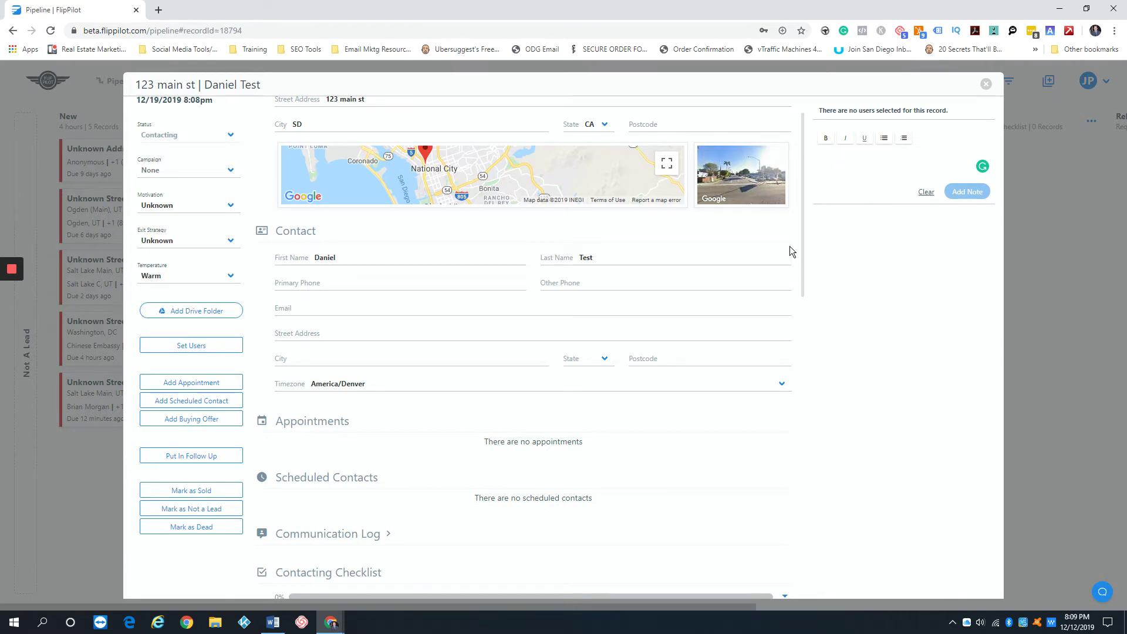
{"action": "left_click_drag", "start_coordinate": [802, 186], "coordinate": [813, 284]}
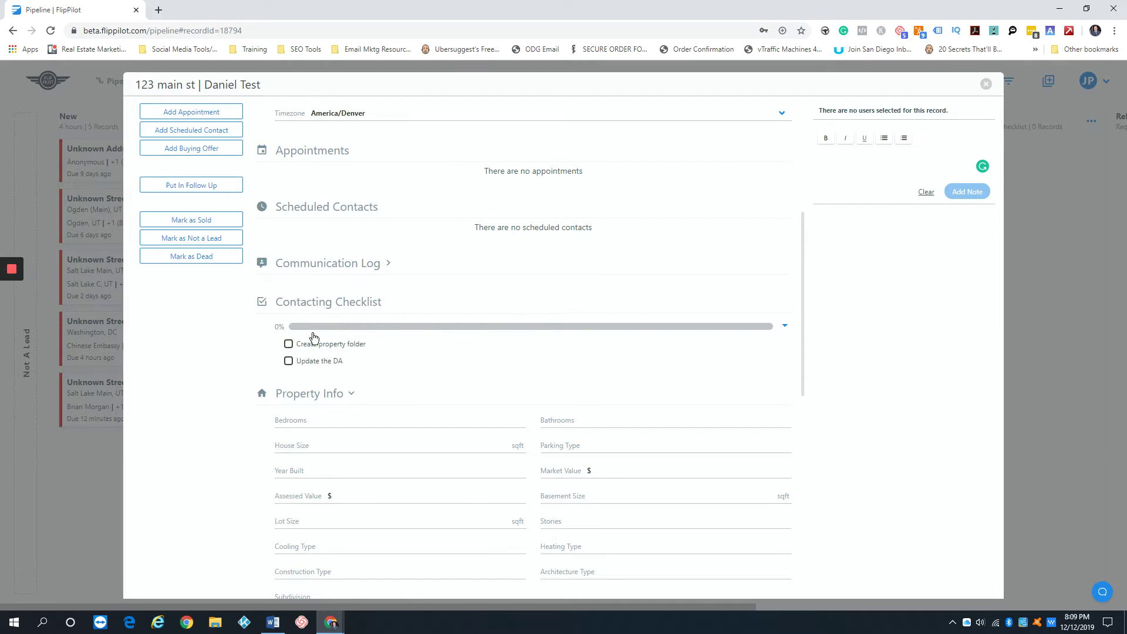
{"action": "left_click", "coordinate": [288, 344]}
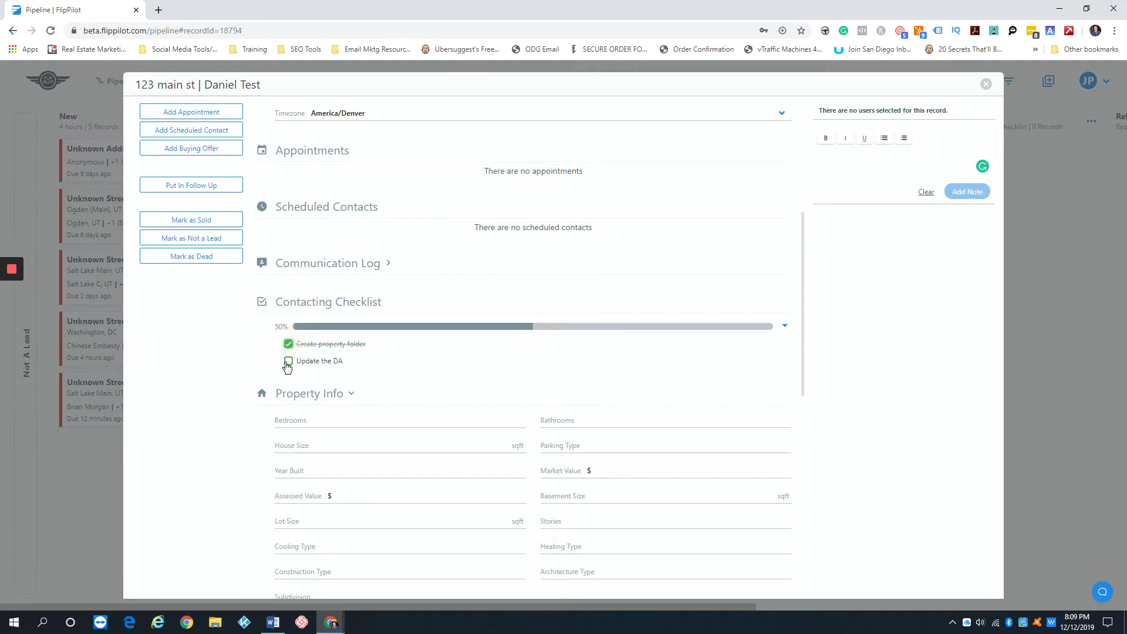
{"action": "left_click", "coordinate": [288, 360]}
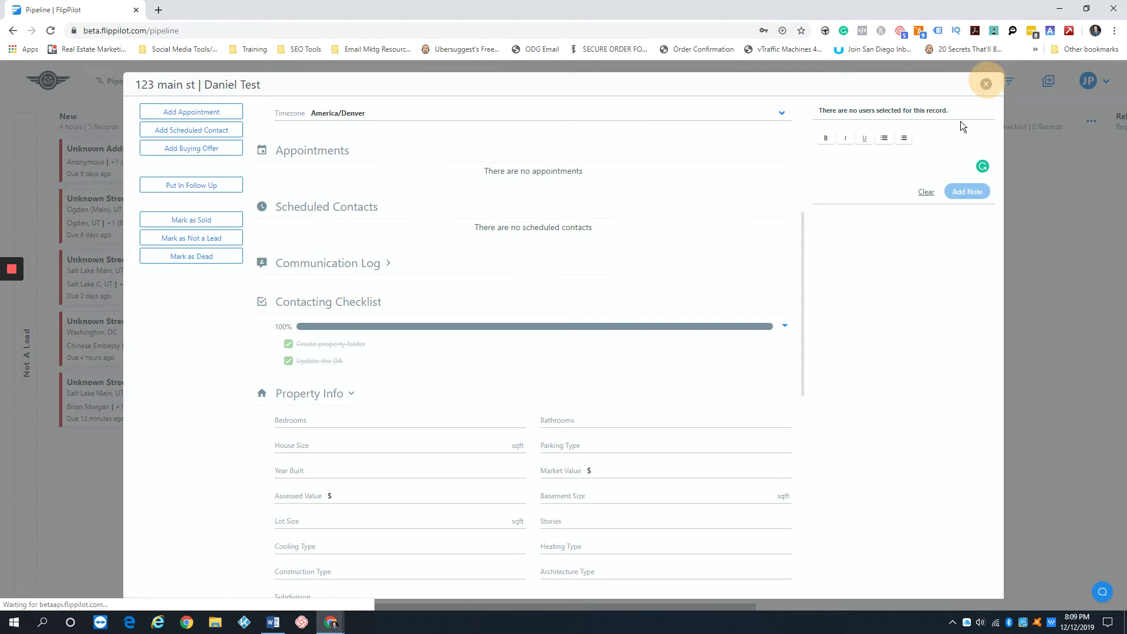
{"action": "left_click", "coordinate": [987, 85]}
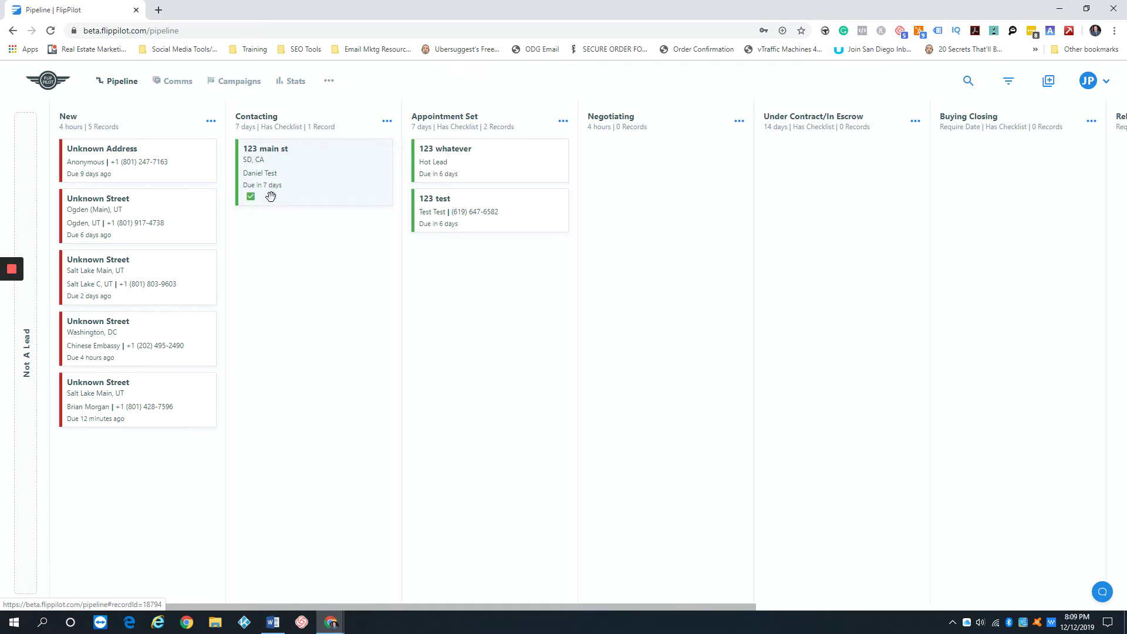
Step: Reopen the SD, CA lead in the Contacting stage and review its available Status and Campaign options
{"action": "left_click", "coordinate": [311, 170]}
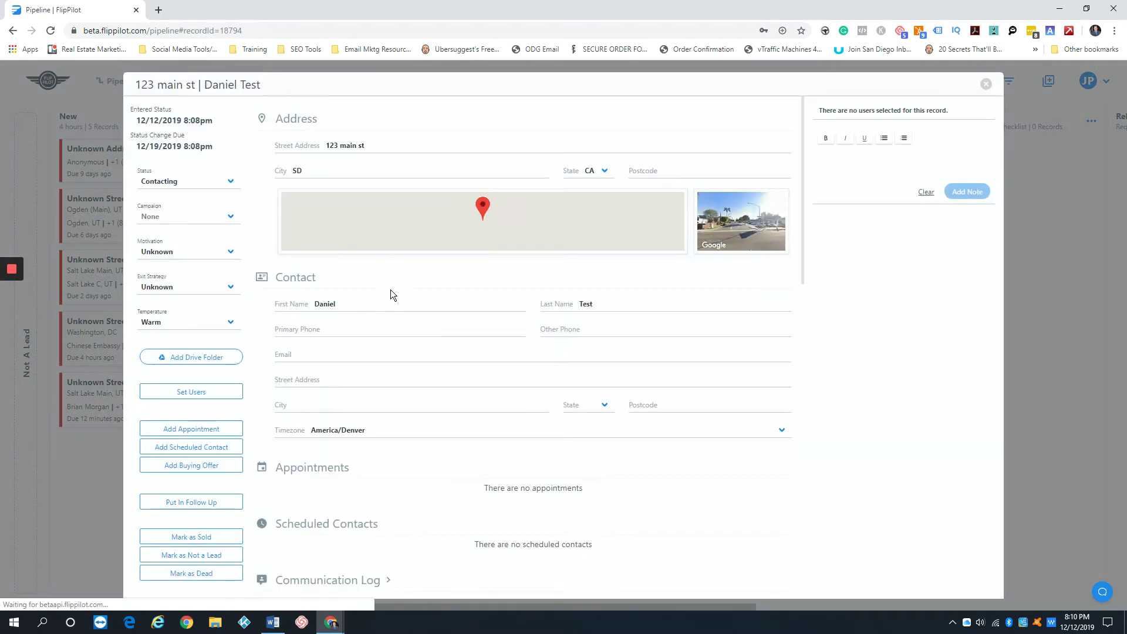
{"action": "left_click", "coordinate": [202, 187]}
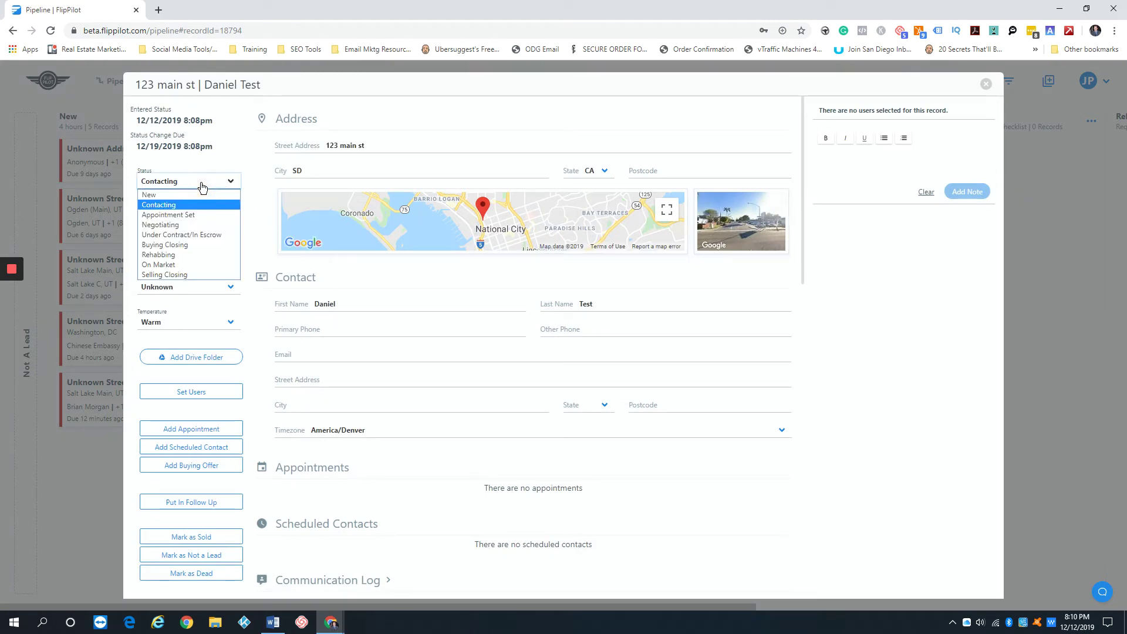
{"action": "left_click", "coordinate": [255, 203]}
{"action": "left_click", "coordinate": [222, 217]}
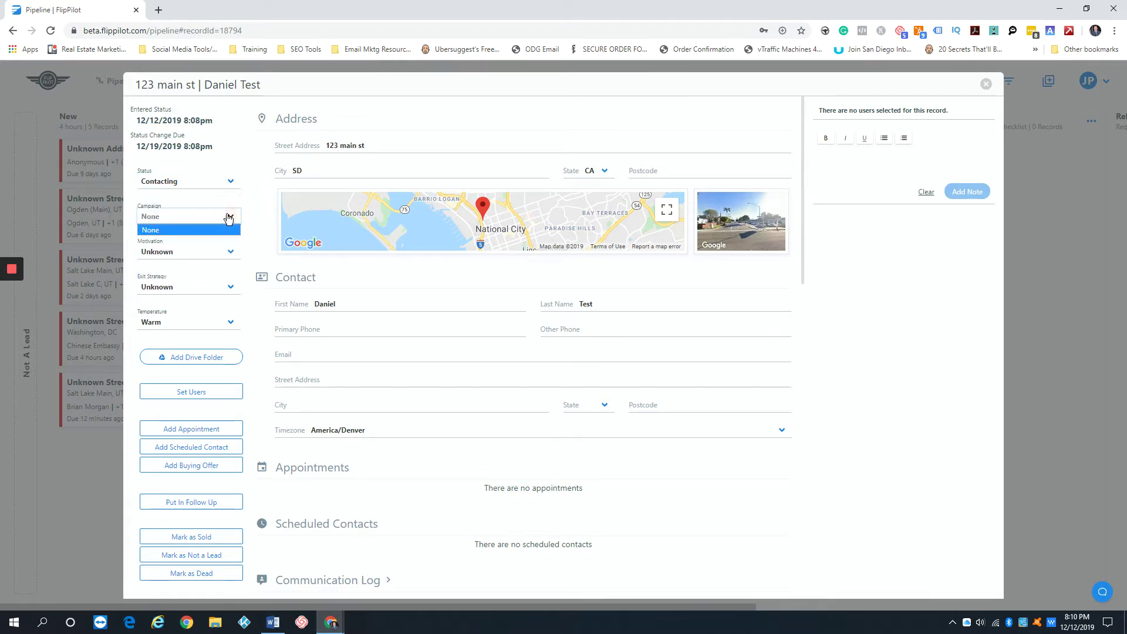
{"action": "left_click", "coordinate": [250, 210]}
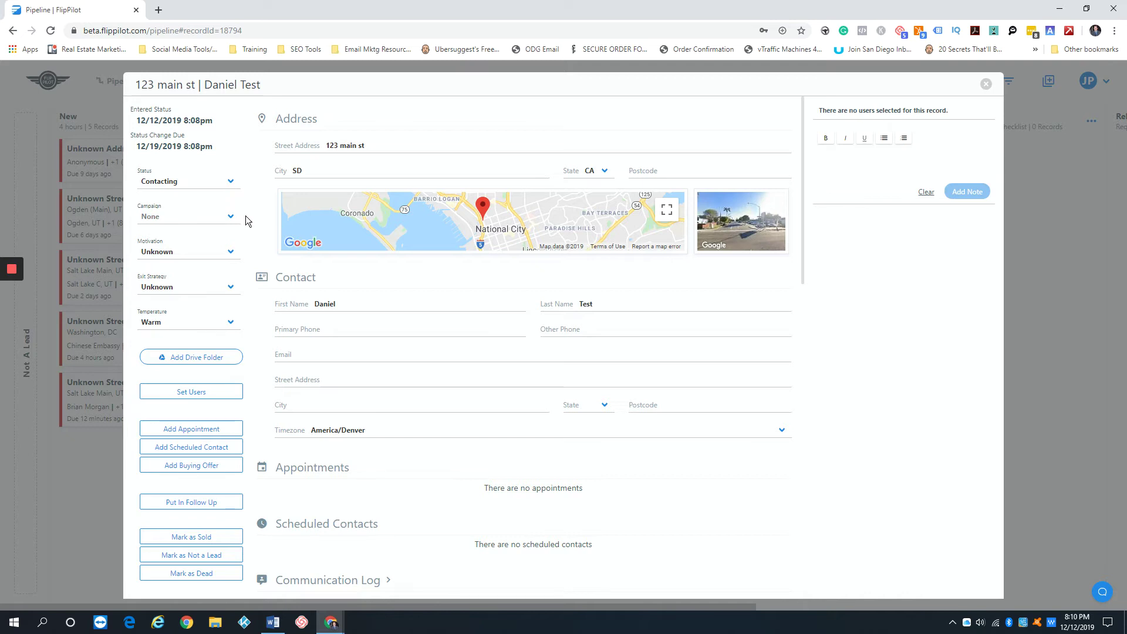
{"action": "left_click", "coordinate": [230, 218]}
{"action": "left_click", "coordinate": [215, 231]}
Step: Review the available Motivation, Exit Strategy and Temperature options for the lead without changing them
{"action": "left_click", "coordinate": [229, 254]}
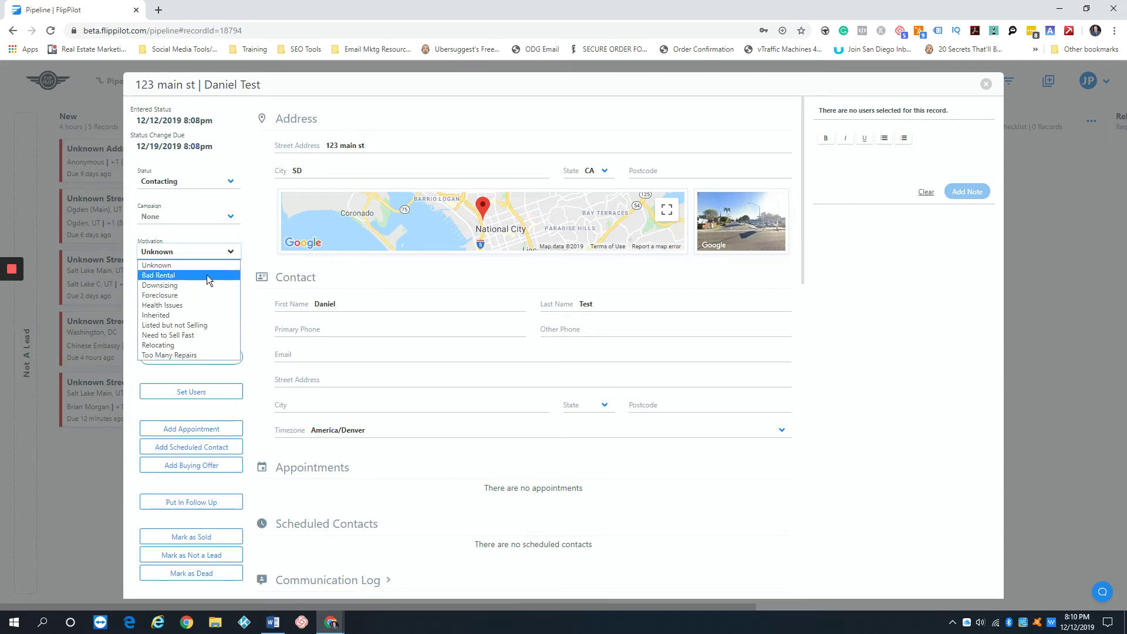
{"action": "left_click", "coordinate": [249, 237]}
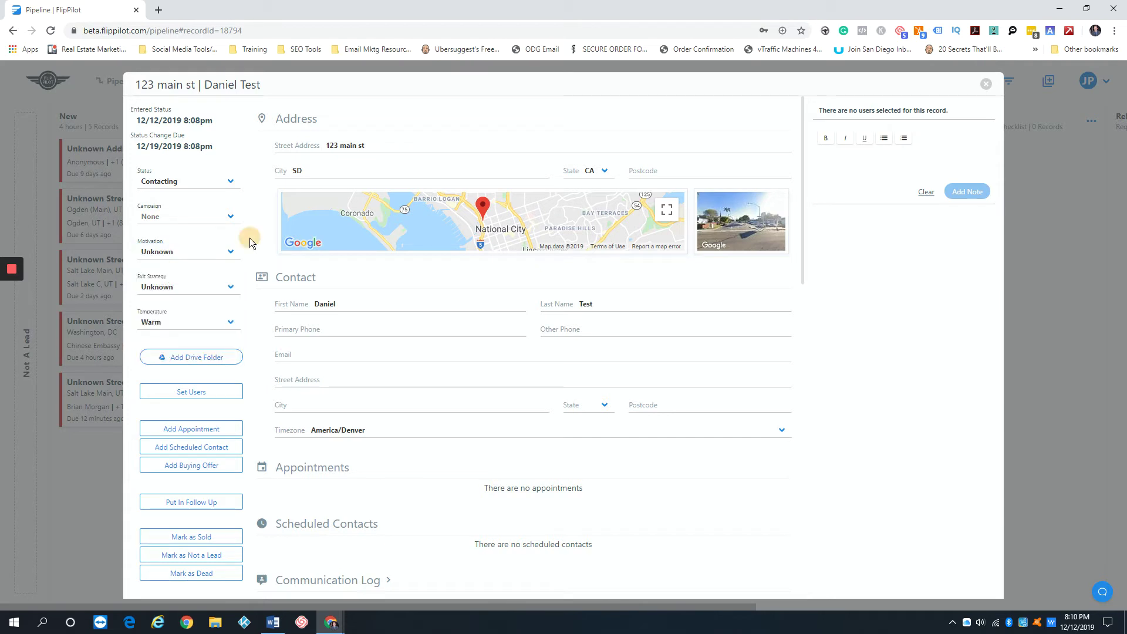
{"action": "left_click", "coordinate": [204, 289]}
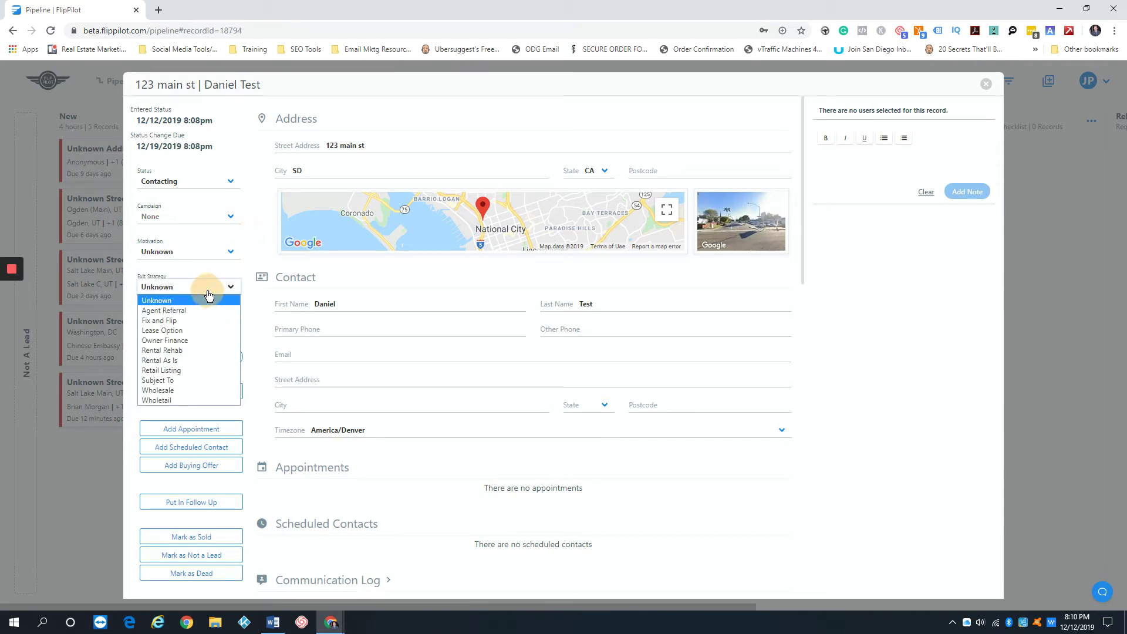
{"action": "left_click", "coordinate": [249, 287]}
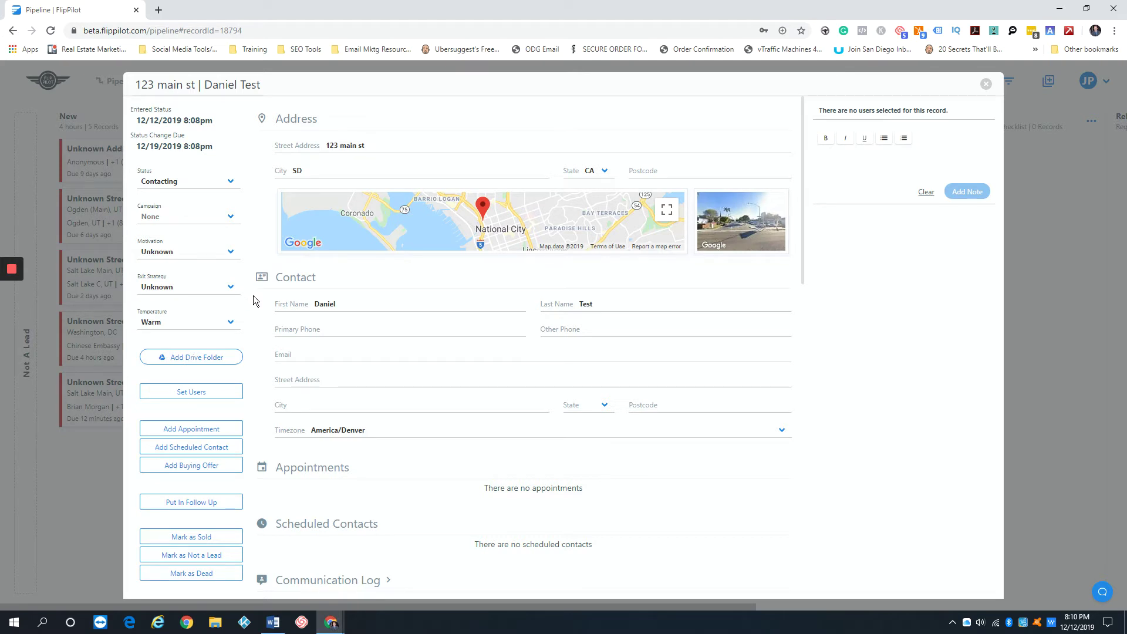
{"action": "left_click", "coordinate": [224, 321]}
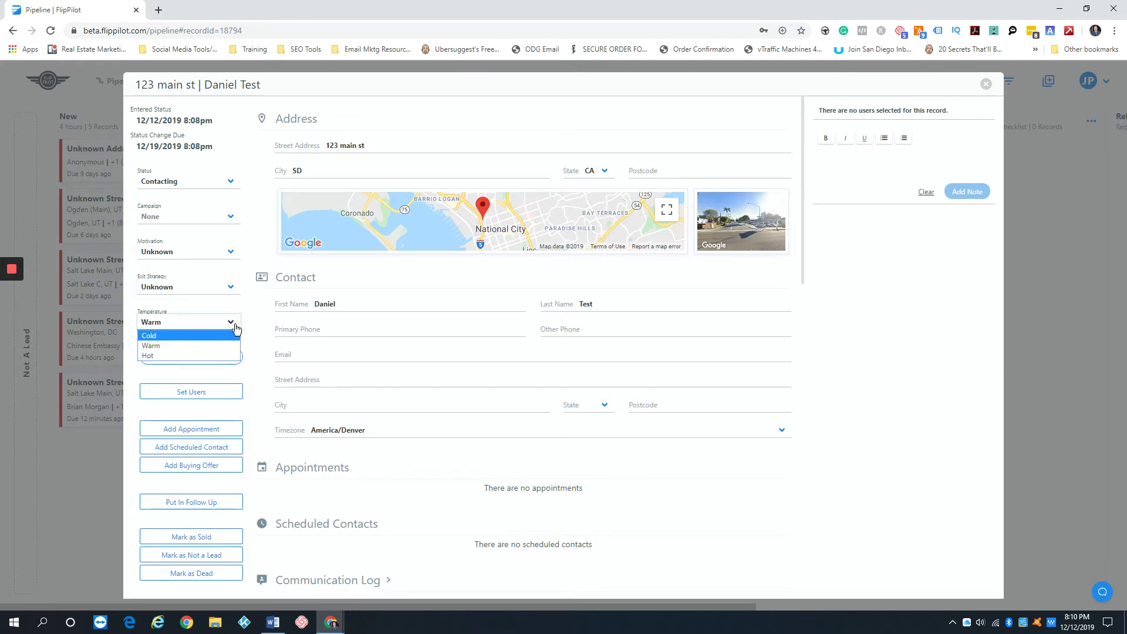
{"action": "left_click", "coordinate": [251, 308]}
Step: Inspect the lead's form for adding an appointment with its times and attendees, without creating one
{"action": "scroll", "coordinate": [252, 309], "scroll_direction": "down", "scroll_amount": 2}
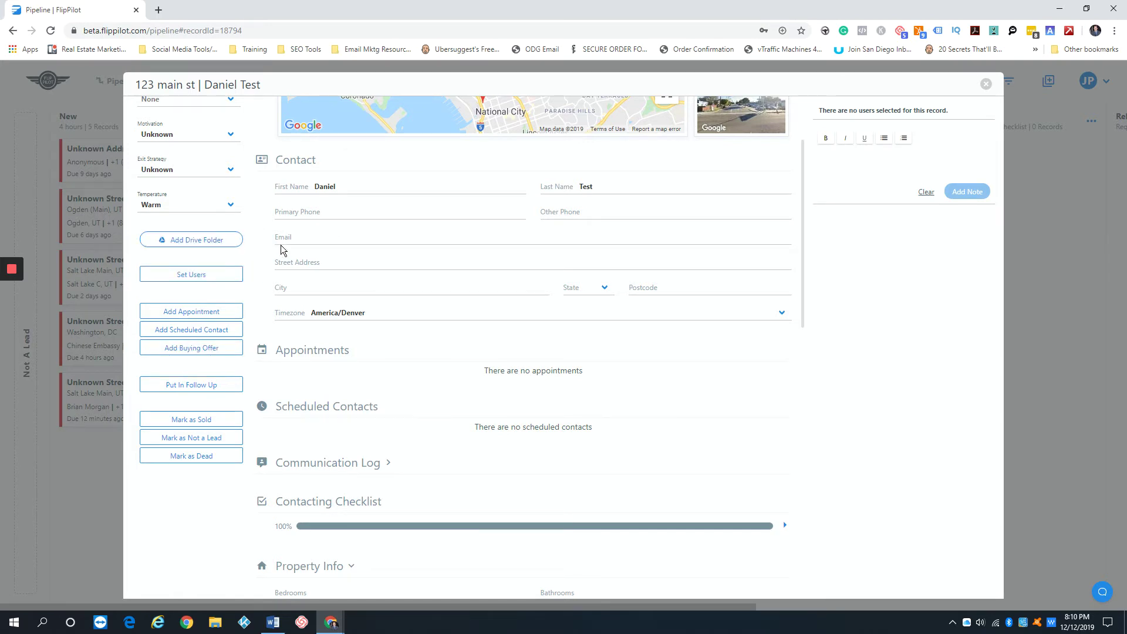
{"action": "scroll", "coordinate": [259, 249], "scroll_direction": "down", "scroll_amount": 1}
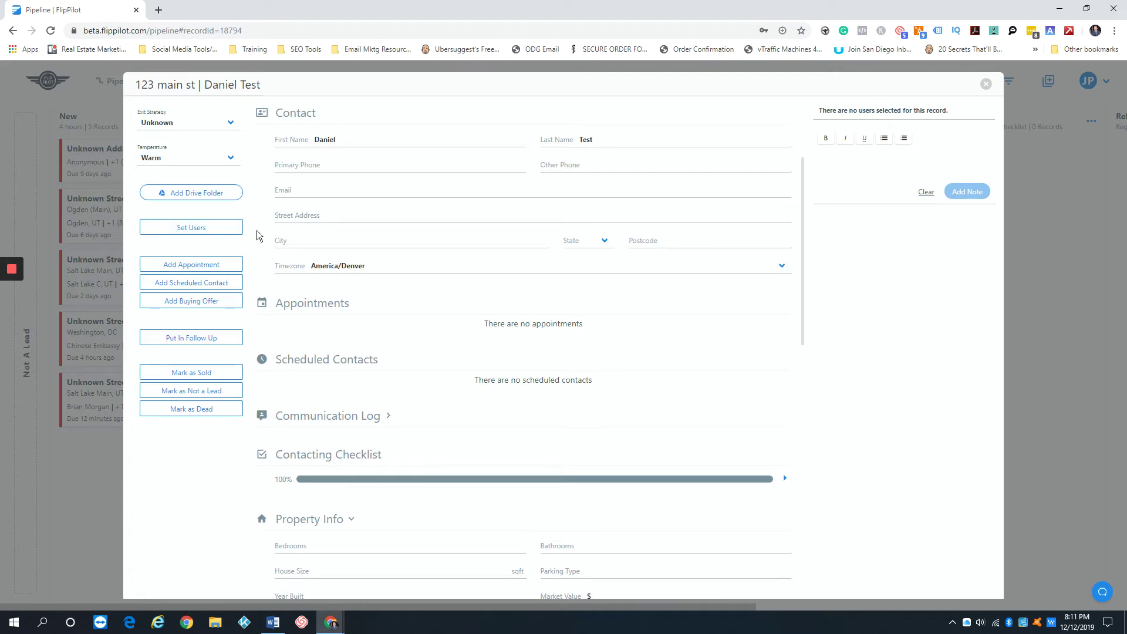
{"action": "scroll", "coordinate": [256, 231], "scroll_direction": "down", "scroll_amount": 1}
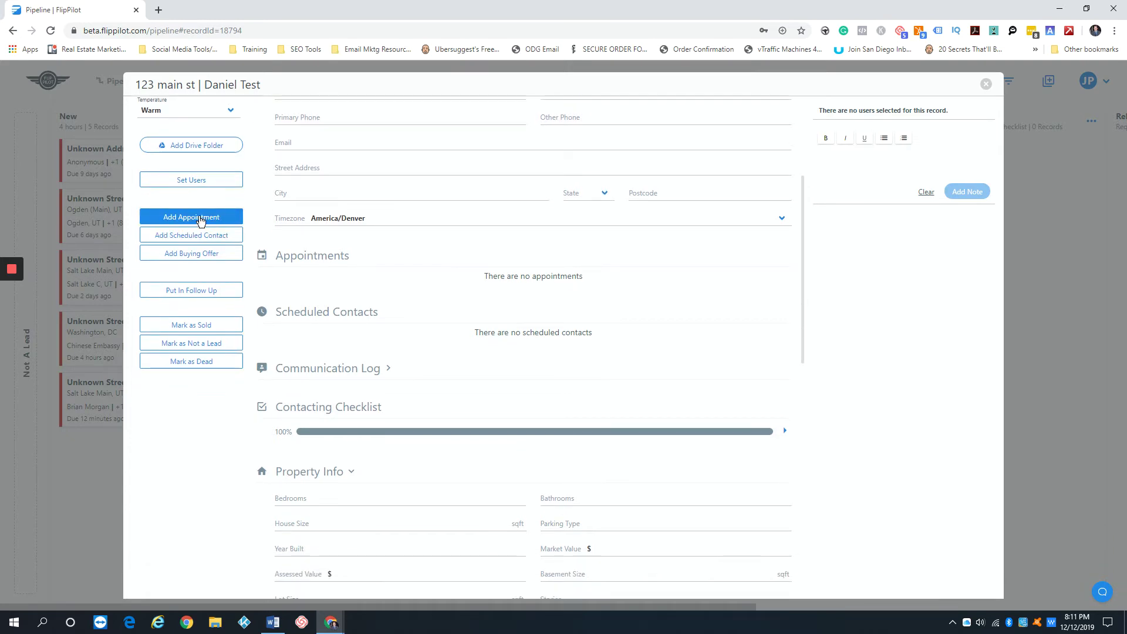
{"action": "left_click", "coordinate": [199, 218]}
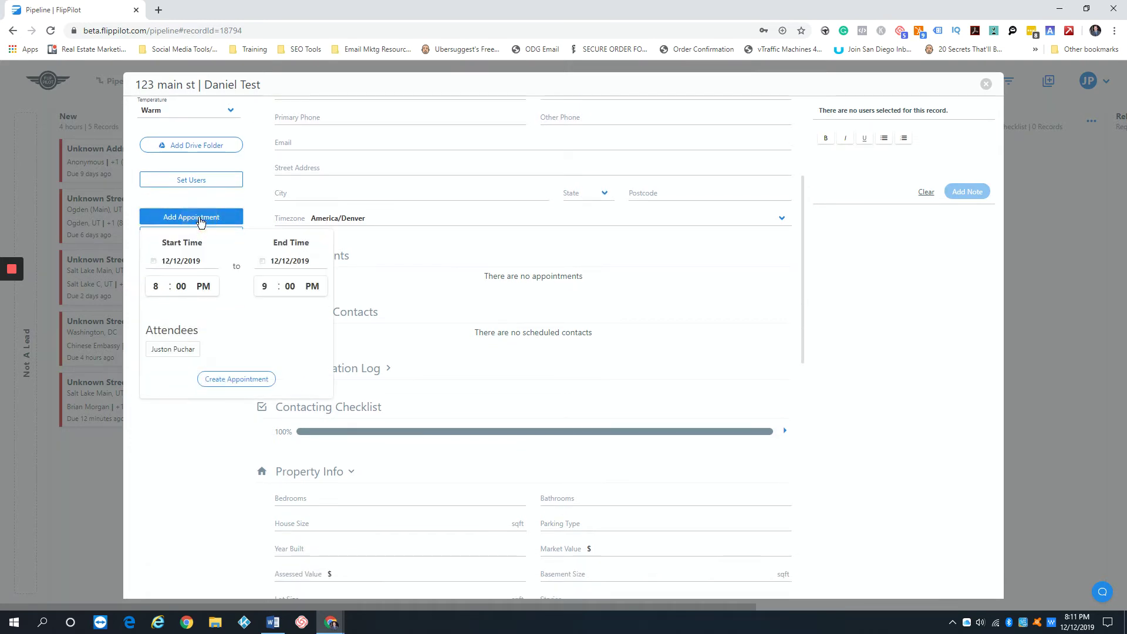
{"action": "left_click", "coordinate": [255, 204]}
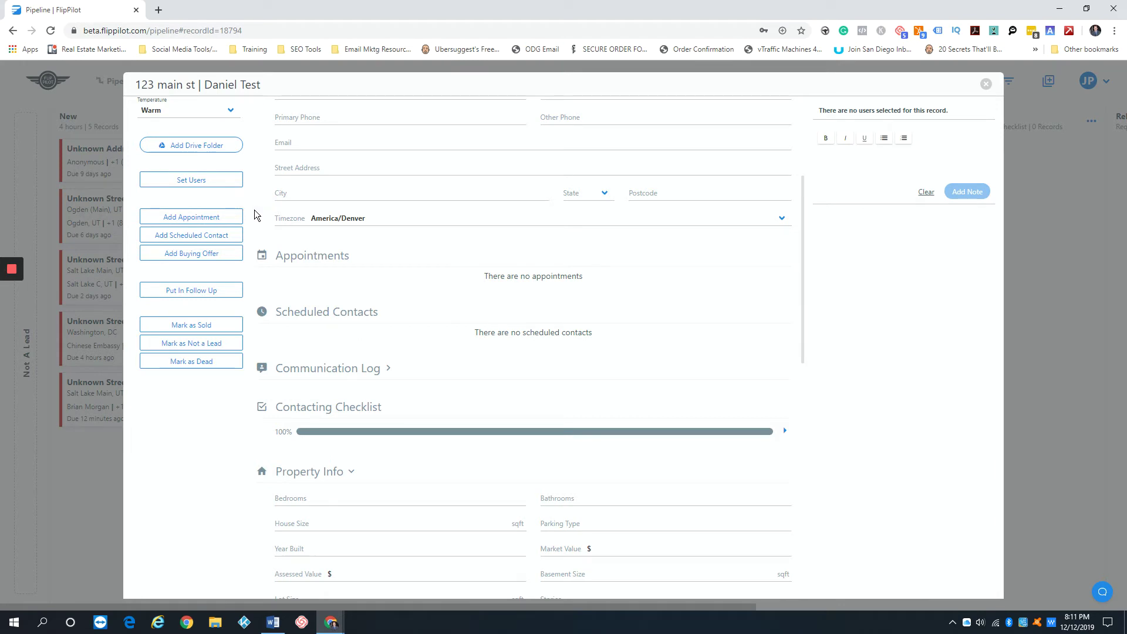
Step: Explore the scheduled contact form, trying Text as the contact type, and leave it without adding a contact
{"action": "left_click", "coordinate": [219, 235]}
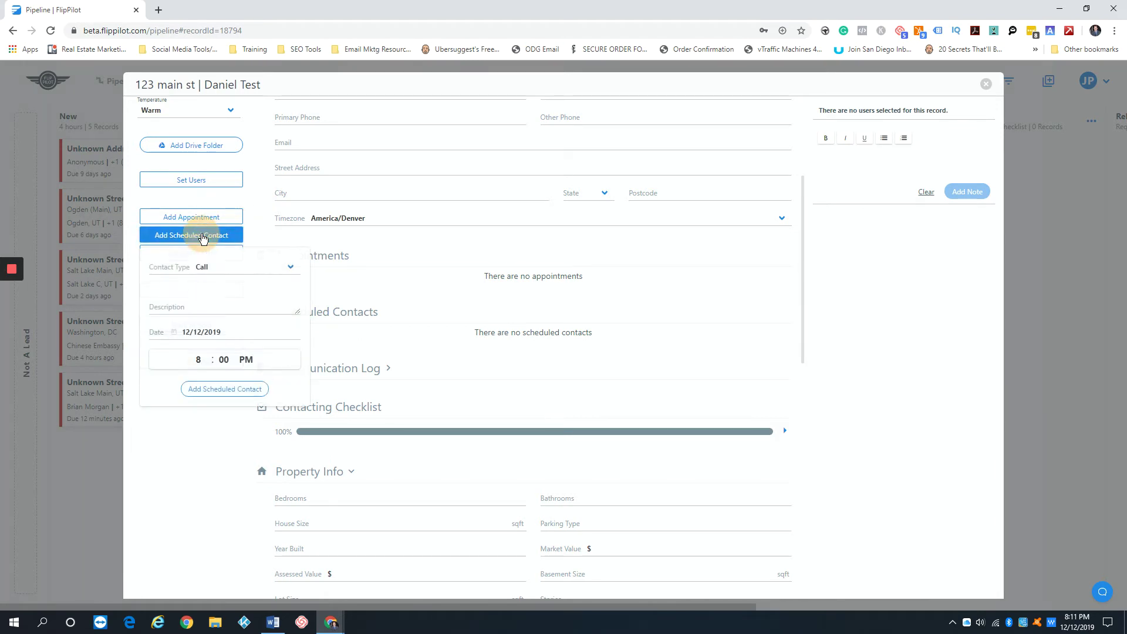
{"action": "left_click", "coordinate": [256, 217]}
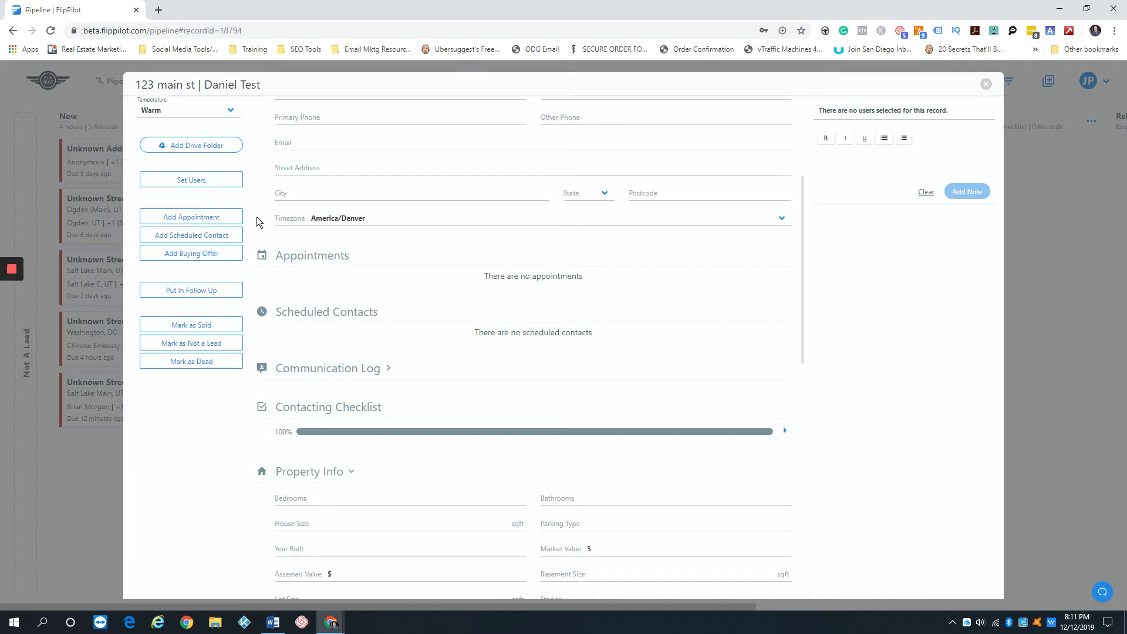
{"action": "left_click", "coordinate": [223, 234]}
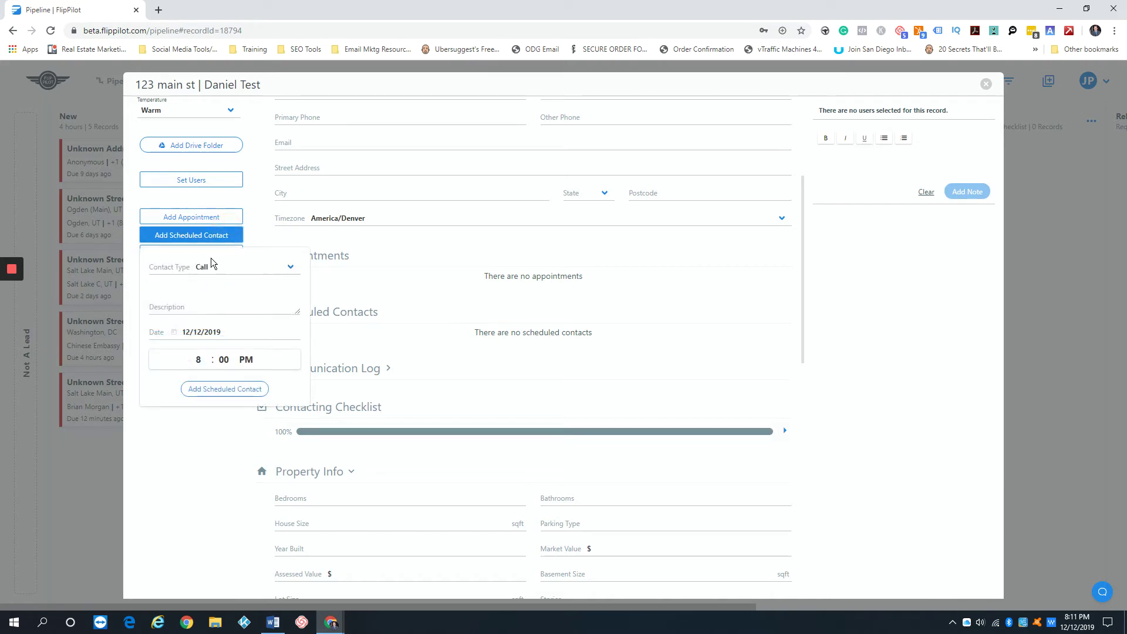
{"action": "left_click", "coordinate": [245, 265]}
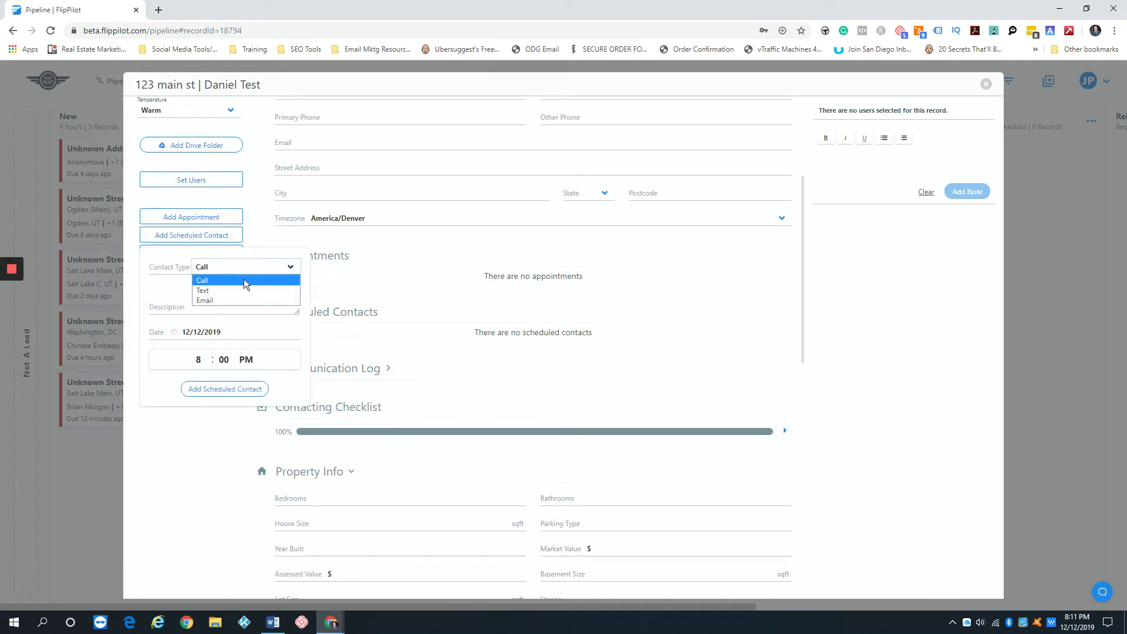
{"action": "left_click", "coordinate": [243, 294]}
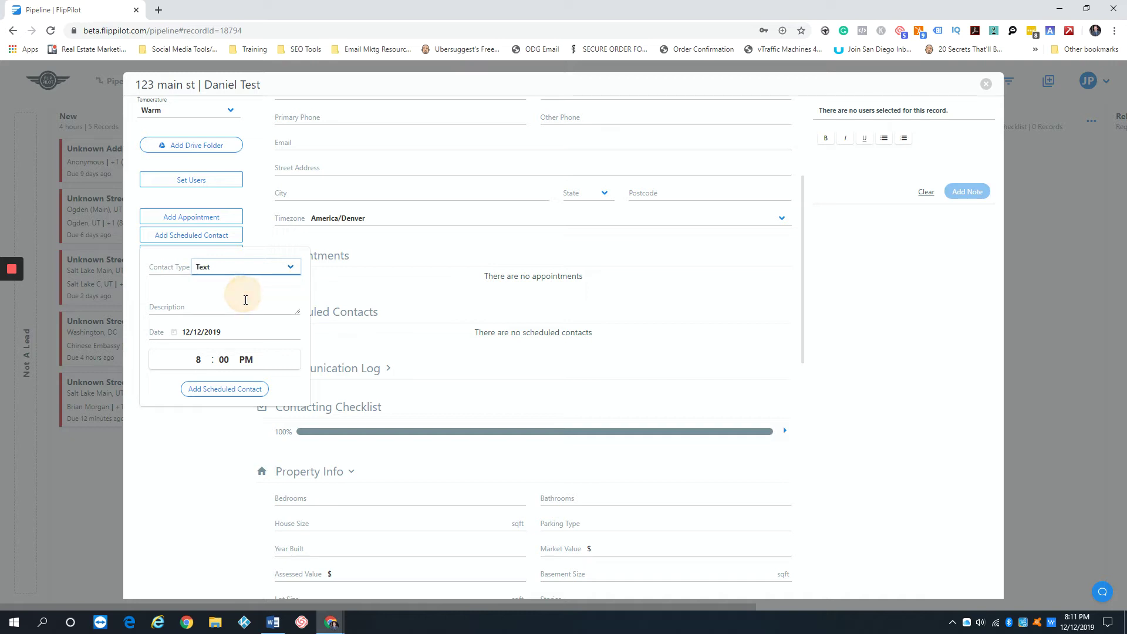
{"action": "left_click", "coordinate": [201, 297]}
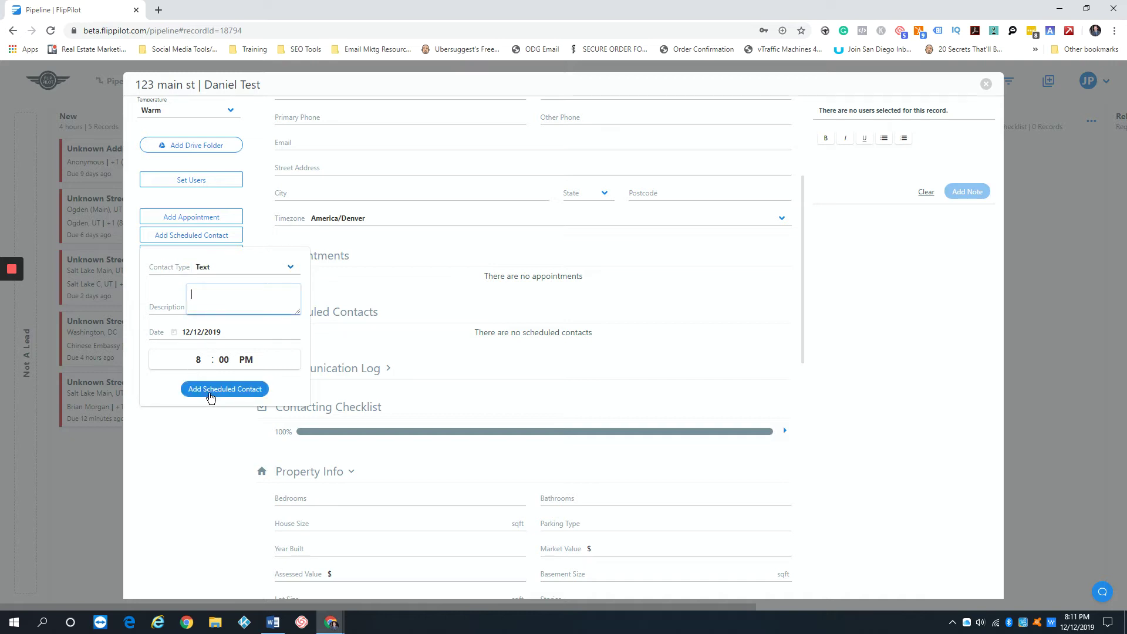
{"action": "left_click", "coordinate": [262, 222]}
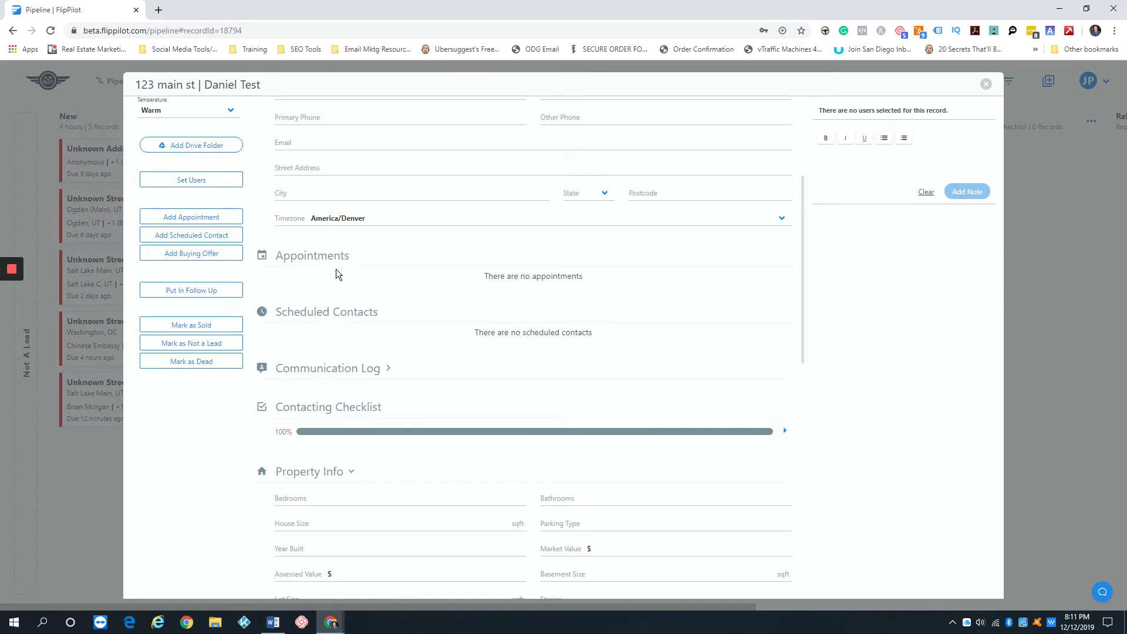
Step: Inspect the lead's Put In Follow Up form and its Sequence choices without starting a follow-up sequence
{"action": "scroll", "coordinate": [247, 269], "scroll_direction": "down", "scroll_amount": 1}
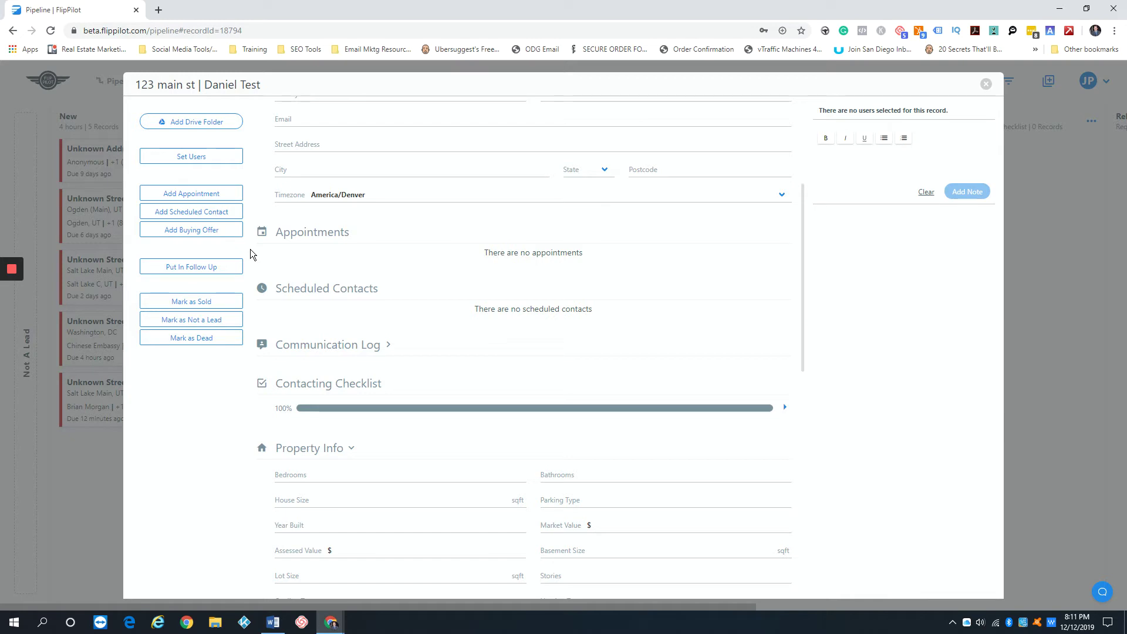
{"action": "left_click", "coordinate": [227, 271]}
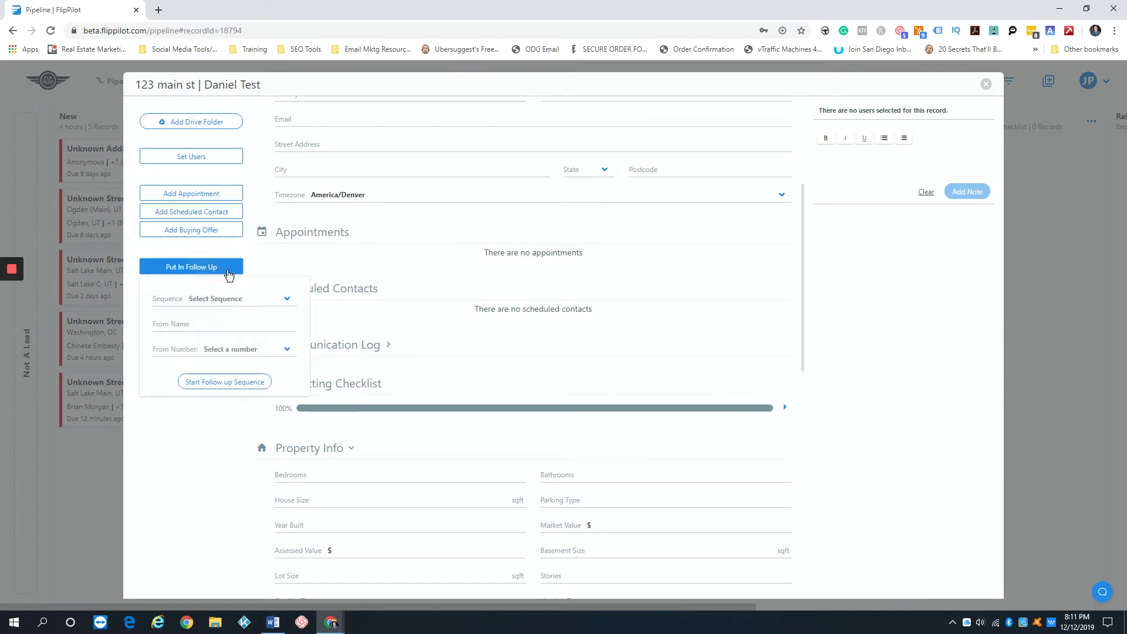
{"action": "left_click", "coordinate": [248, 300]}
{"action": "left_click", "coordinate": [256, 262]}
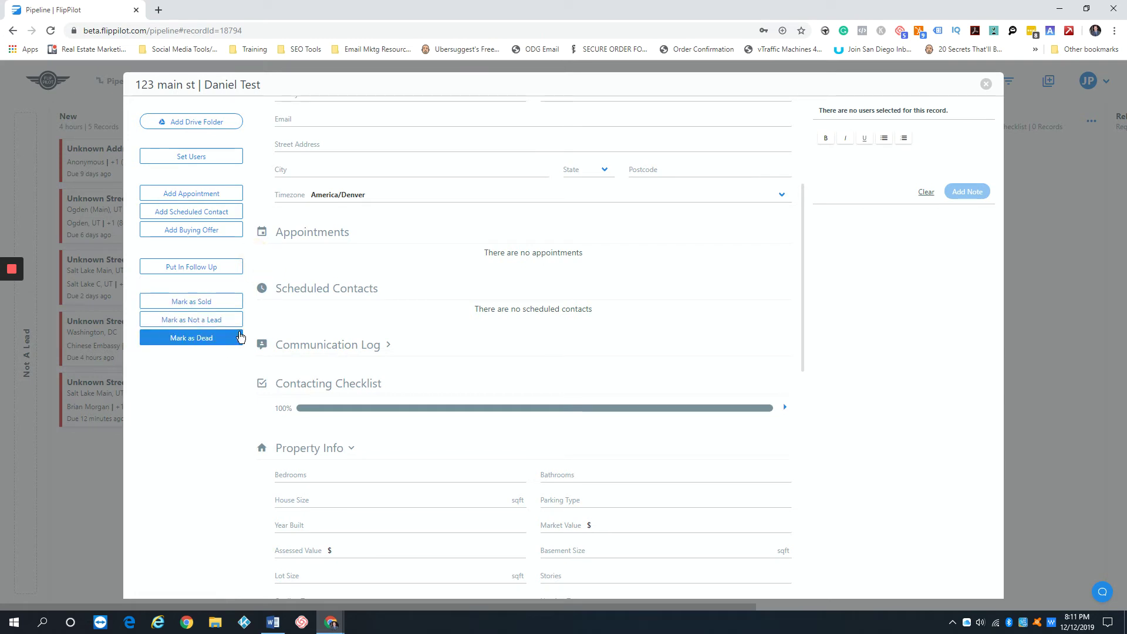
{"action": "scroll", "coordinate": [321, 277], "scroll_direction": "up", "scroll_amount": 1}
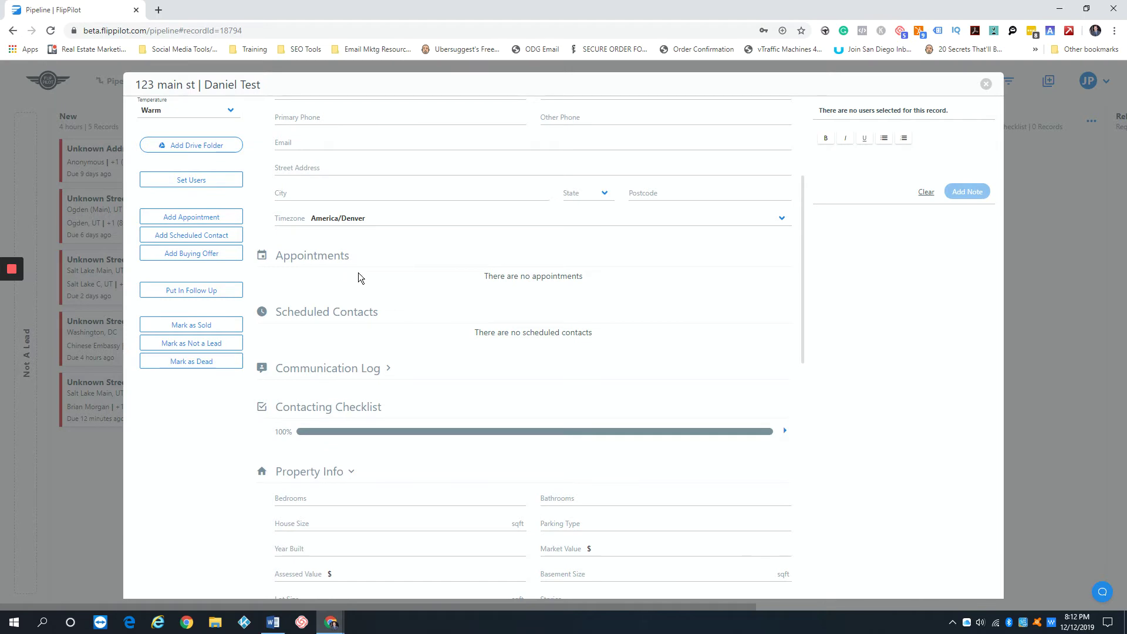
Step: Revisit the lead's Add Appointment and Add Scheduled Contact forms, leaving both without adding anything
{"action": "left_click", "coordinate": [203, 215]}
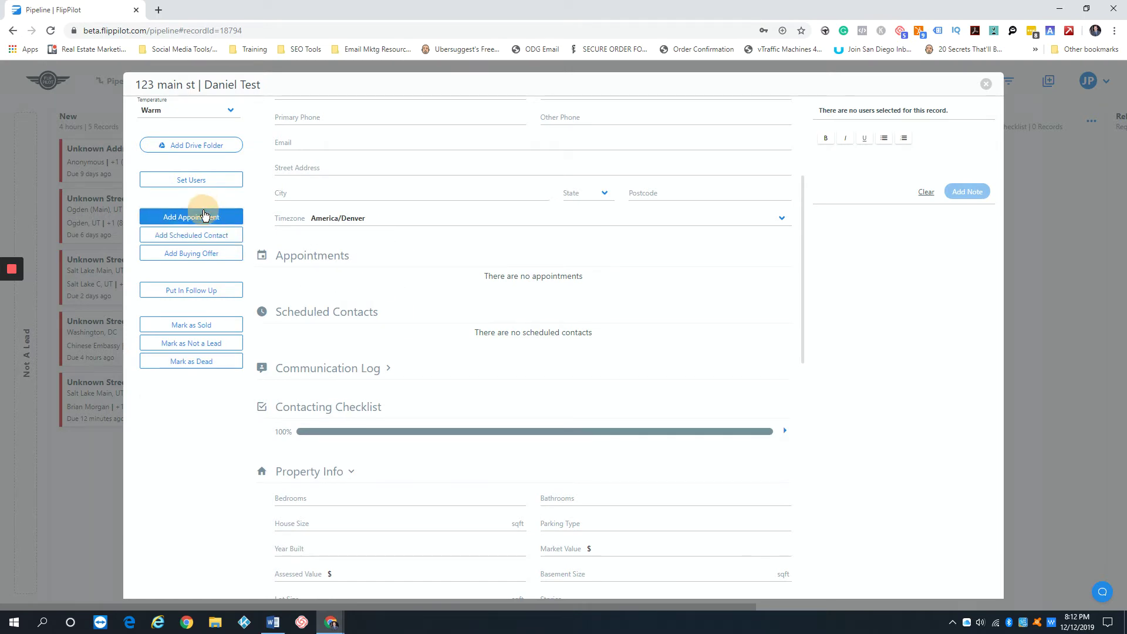
{"action": "left_click", "coordinate": [254, 194]}
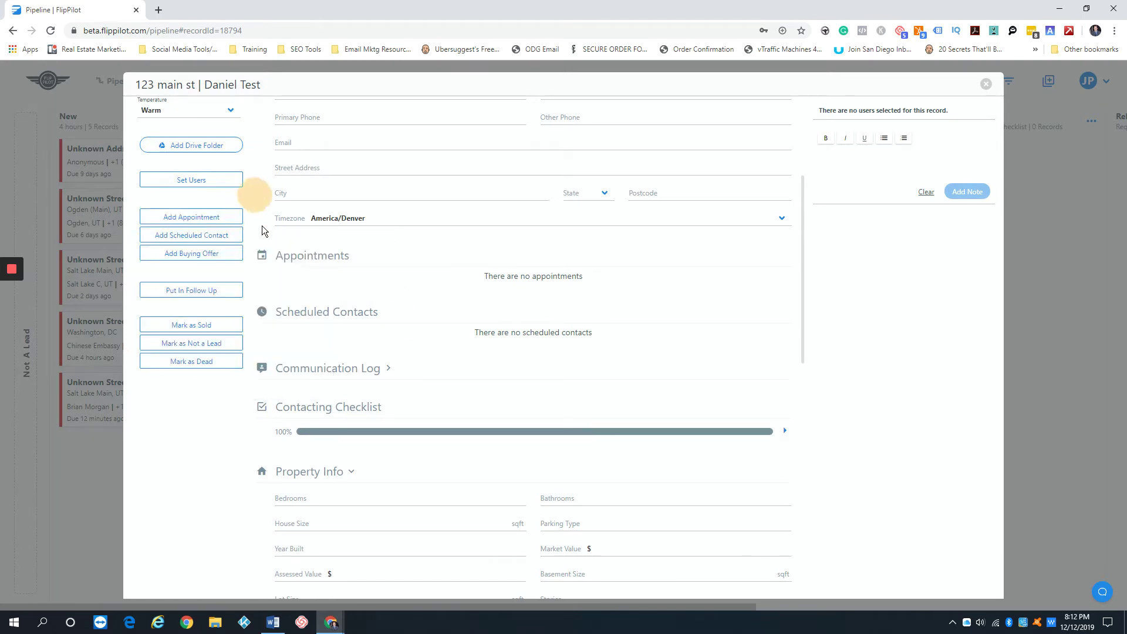
{"action": "left_click", "coordinate": [285, 259]}
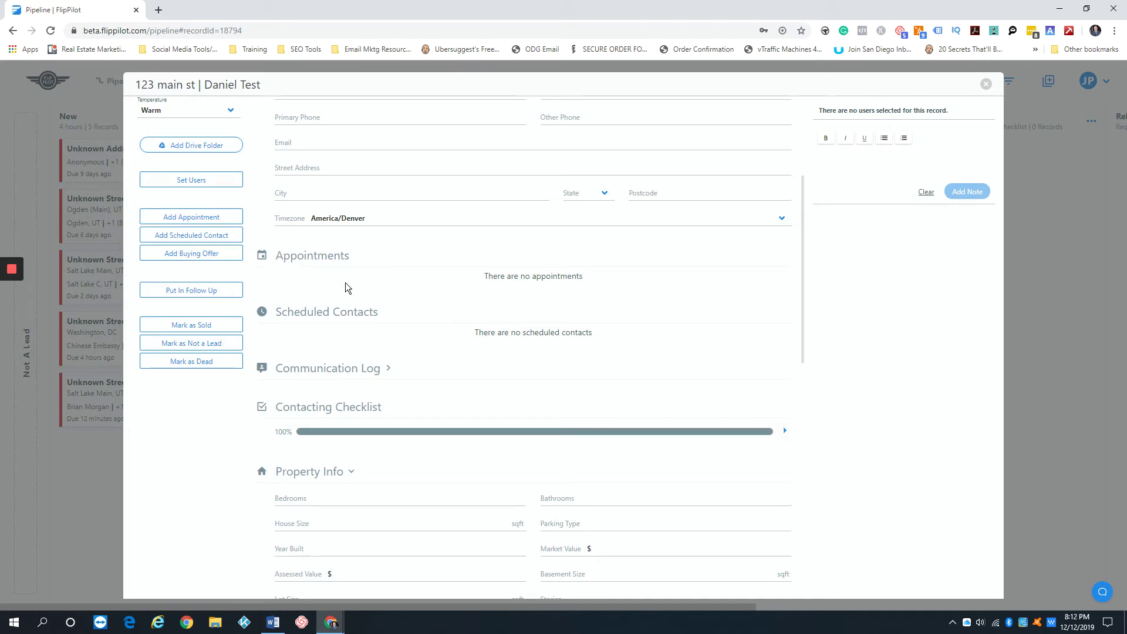
{"action": "left_click", "coordinate": [195, 238]}
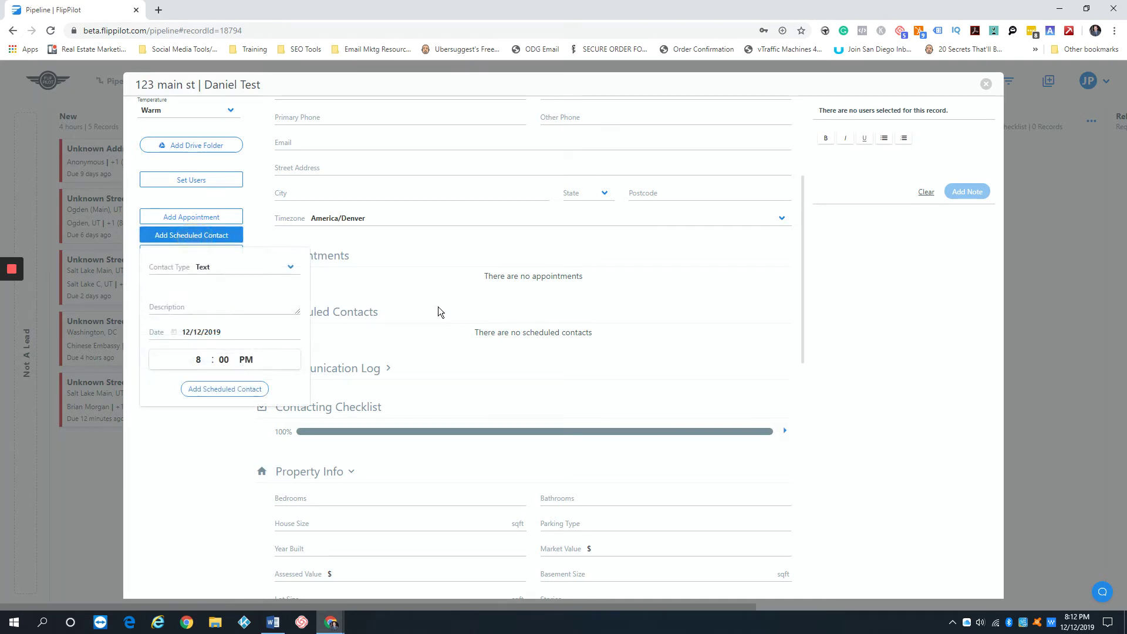
{"action": "left_click", "coordinate": [429, 261]}
Step: Expand the lead's Communication Log and check it for logged communications
{"action": "scroll", "coordinate": [296, 305], "scroll_direction": "down", "scroll_amount": 1}
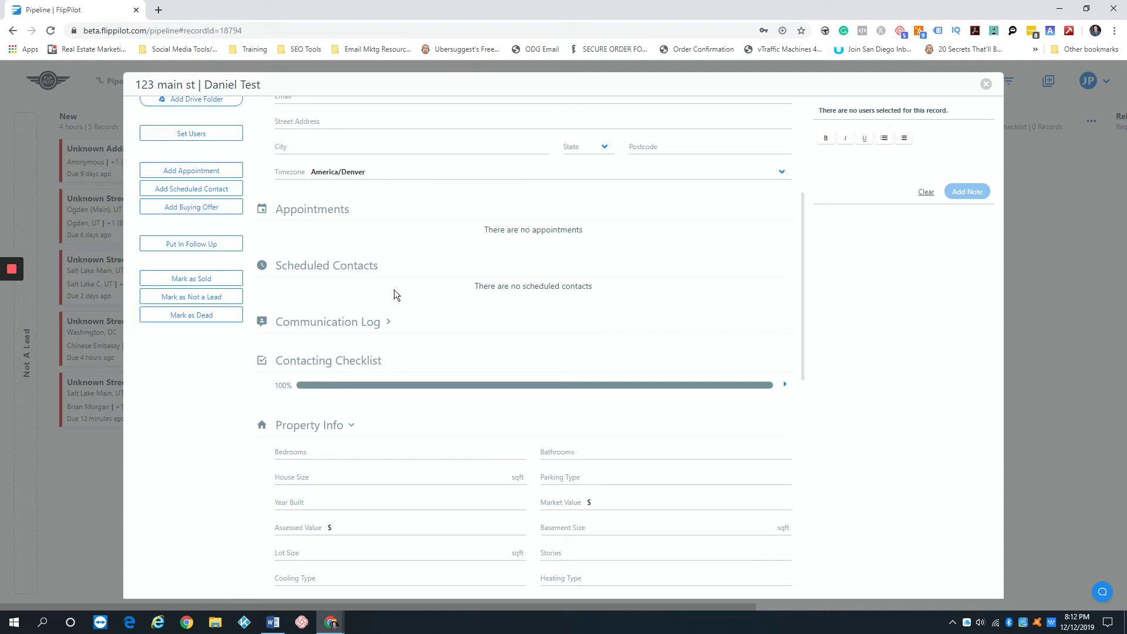
{"action": "scroll", "coordinate": [394, 290], "scroll_direction": "down", "scroll_amount": 1}
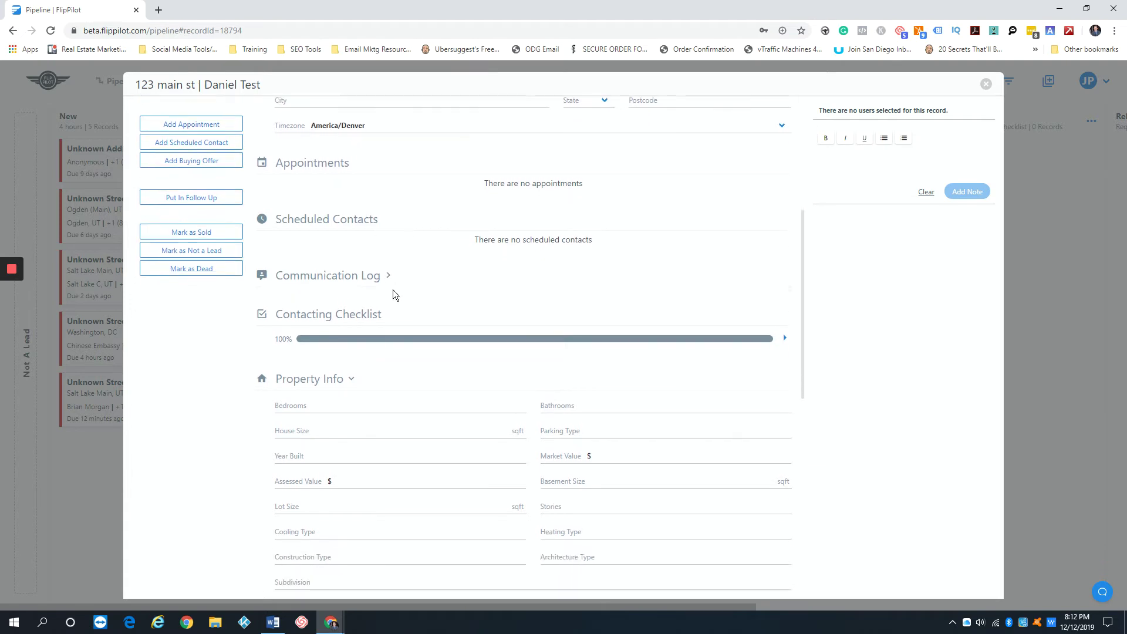
{"action": "left_click", "coordinate": [385, 274]}
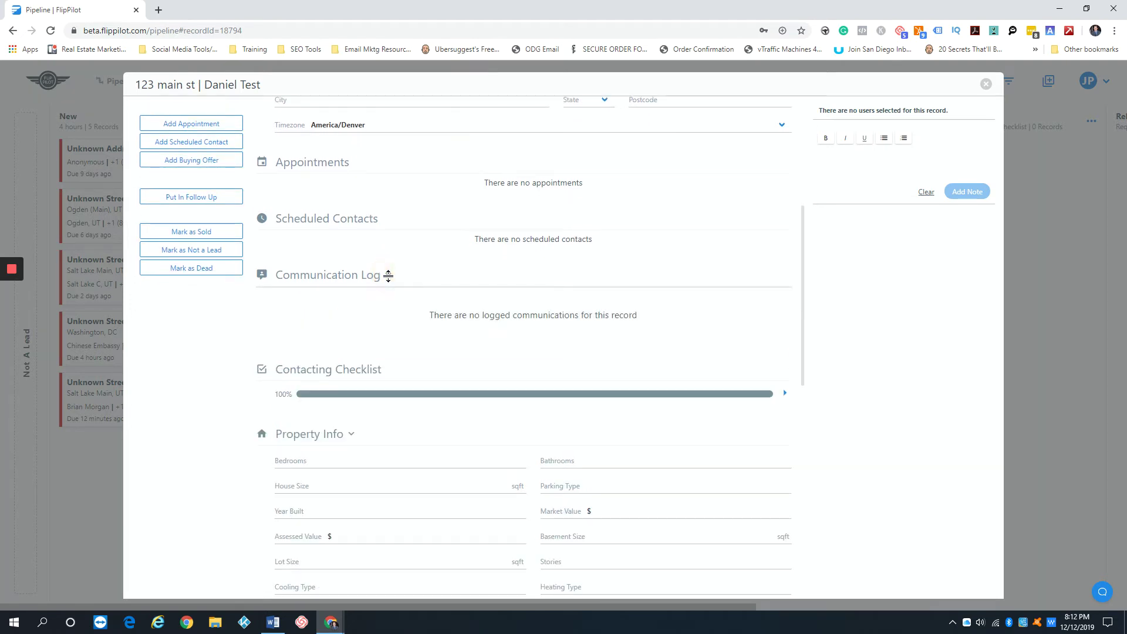
{"action": "left_click", "coordinate": [353, 287]}
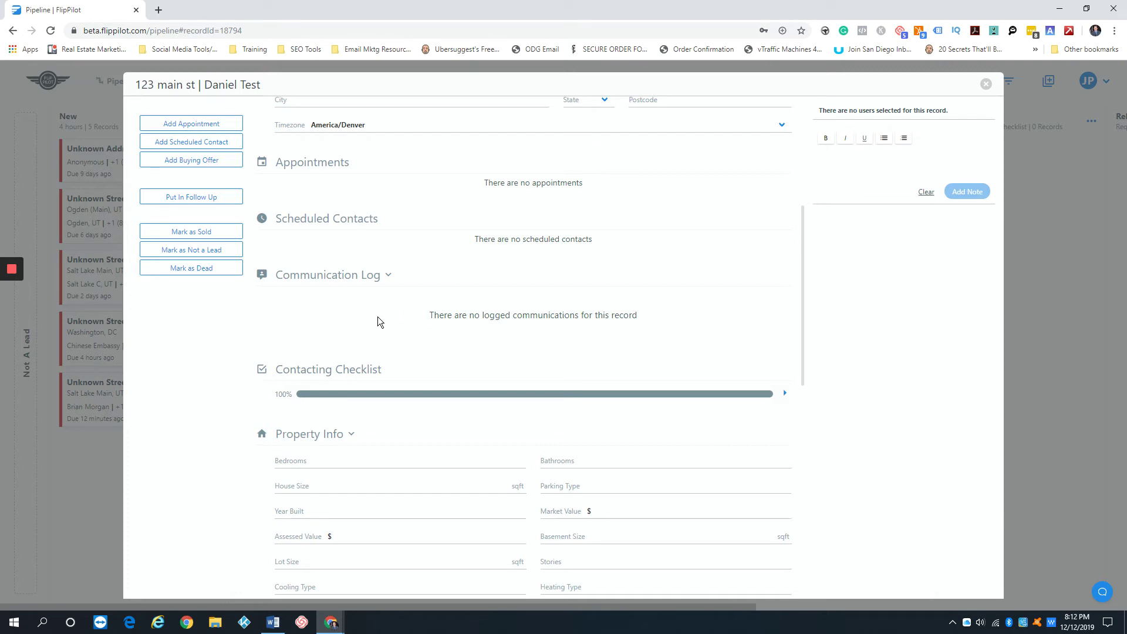
Step: Examine the lead record's sections, from Address and Contact through Property Info and Lead Info to the Activity Log
{"action": "scroll", "coordinate": [358, 317], "scroll_direction": "up", "scroll_amount": 2}
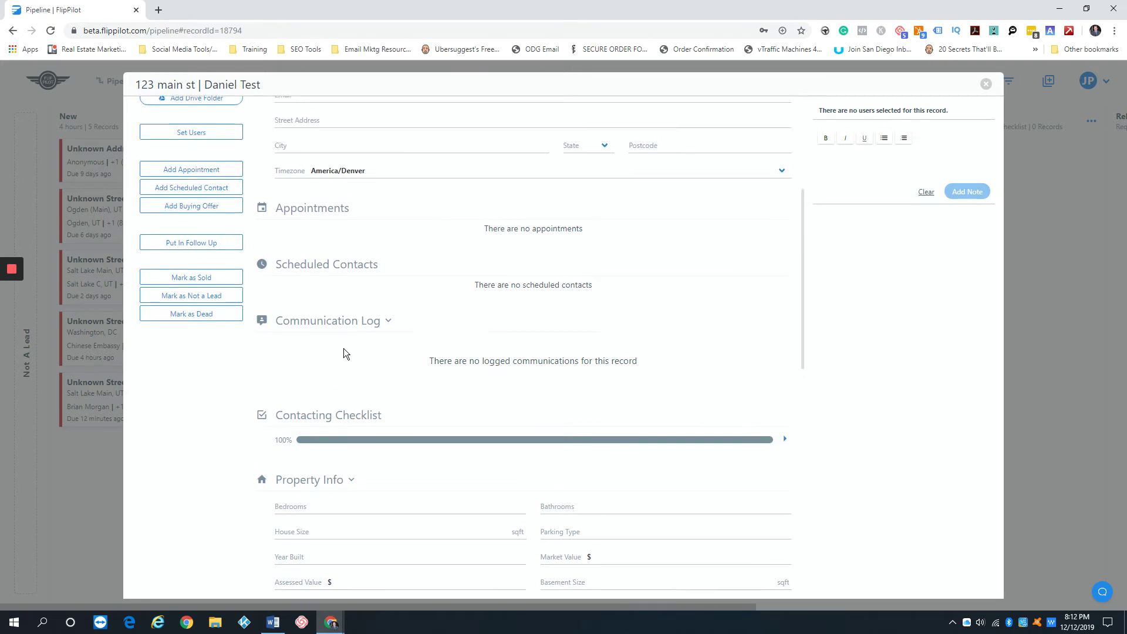
{"action": "scroll", "coordinate": [344, 357], "scroll_direction": "up", "scroll_amount": 4}
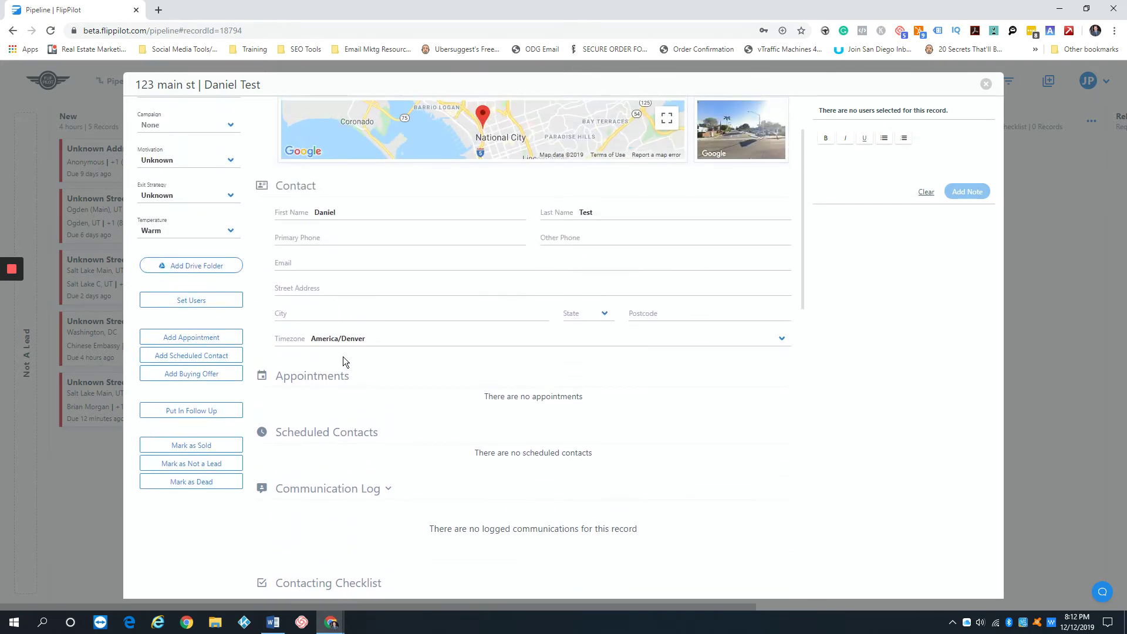
{"action": "scroll", "coordinate": [346, 364], "scroll_direction": "down", "scroll_amount": 8}
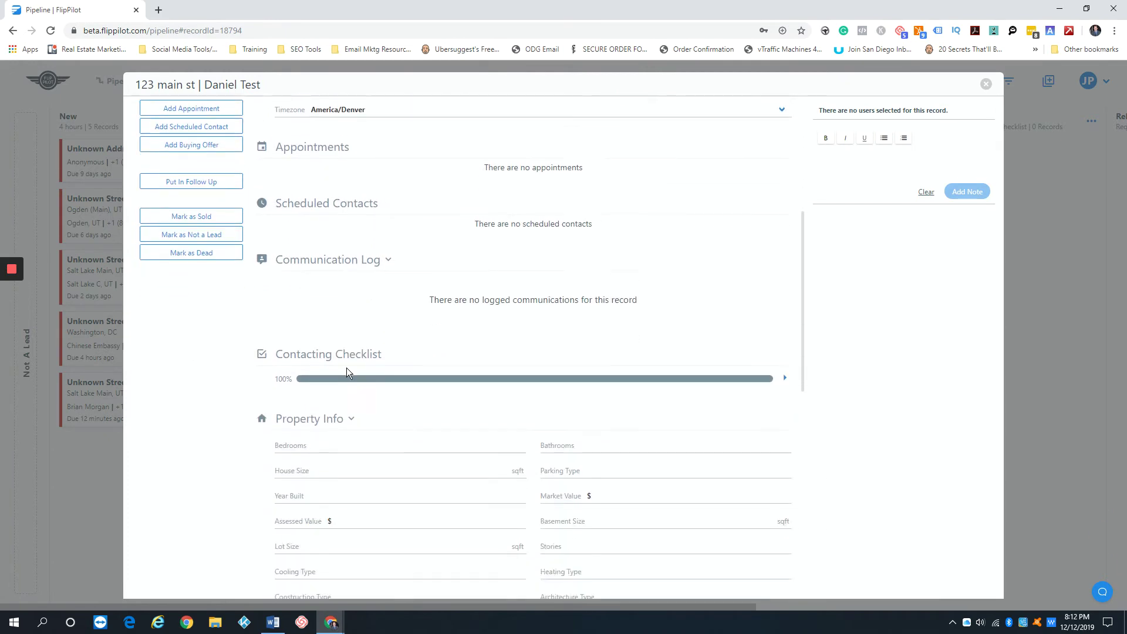
{"action": "scroll", "coordinate": [347, 368], "scroll_direction": "up", "scroll_amount": 2}
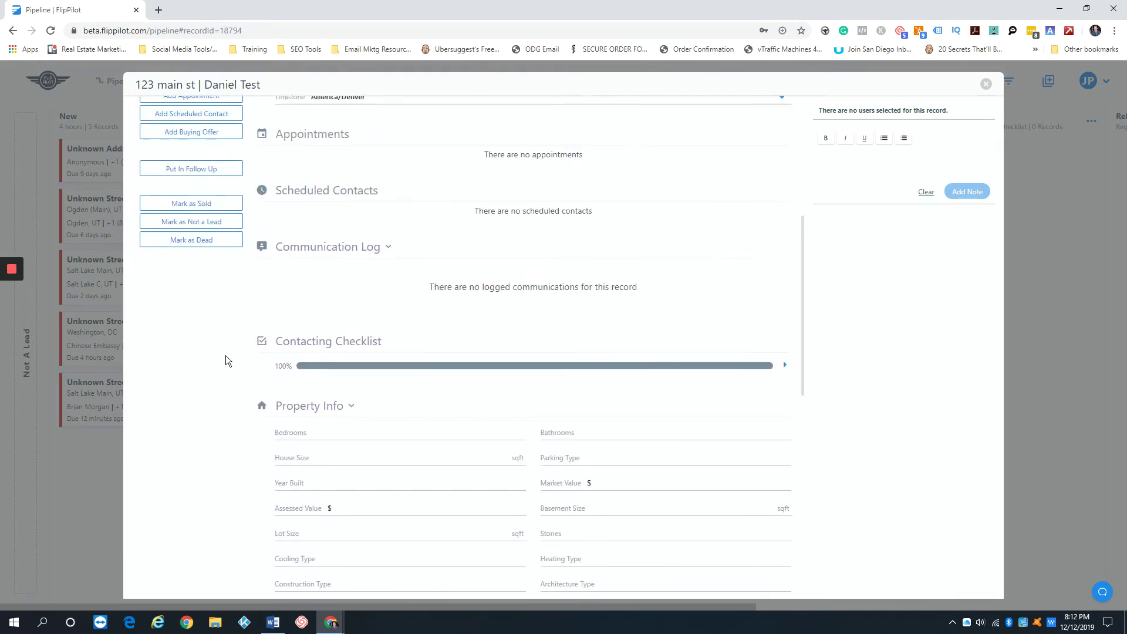
{"action": "scroll", "coordinate": [240, 344], "scroll_direction": "down", "scroll_amount": 3}
{"action": "scroll", "coordinate": [266, 301], "scroll_direction": "down", "scroll_amount": 7}
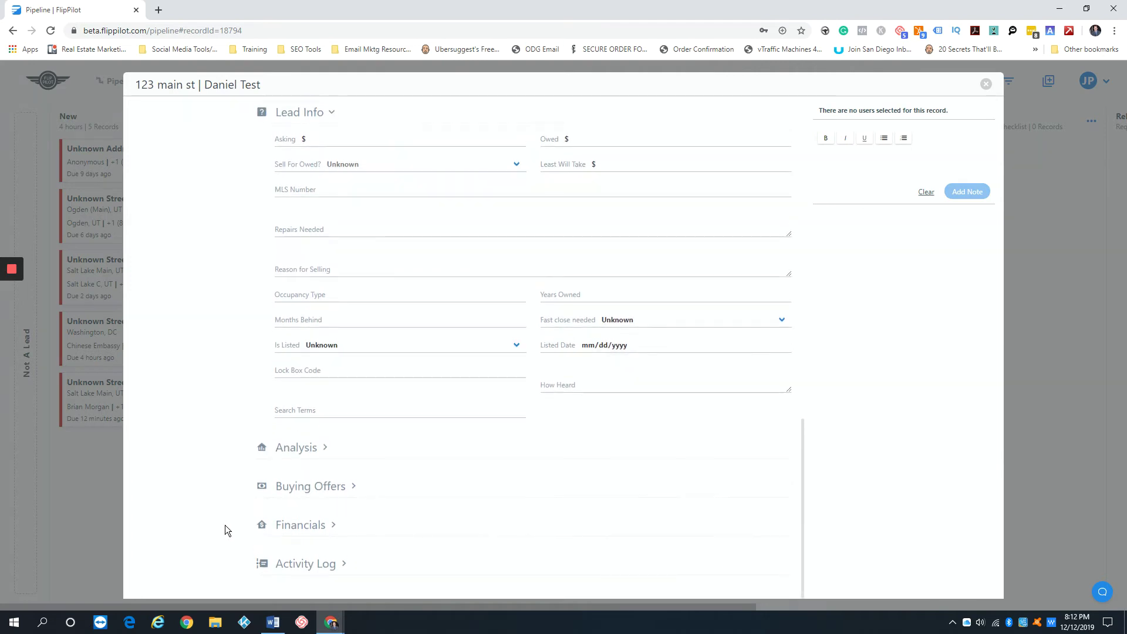
{"action": "scroll", "coordinate": [236, 422], "scroll_direction": "up", "scroll_amount": 1}
{"action": "scroll", "coordinate": [253, 400], "scroll_direction": "up", "scroll_amount": 14}
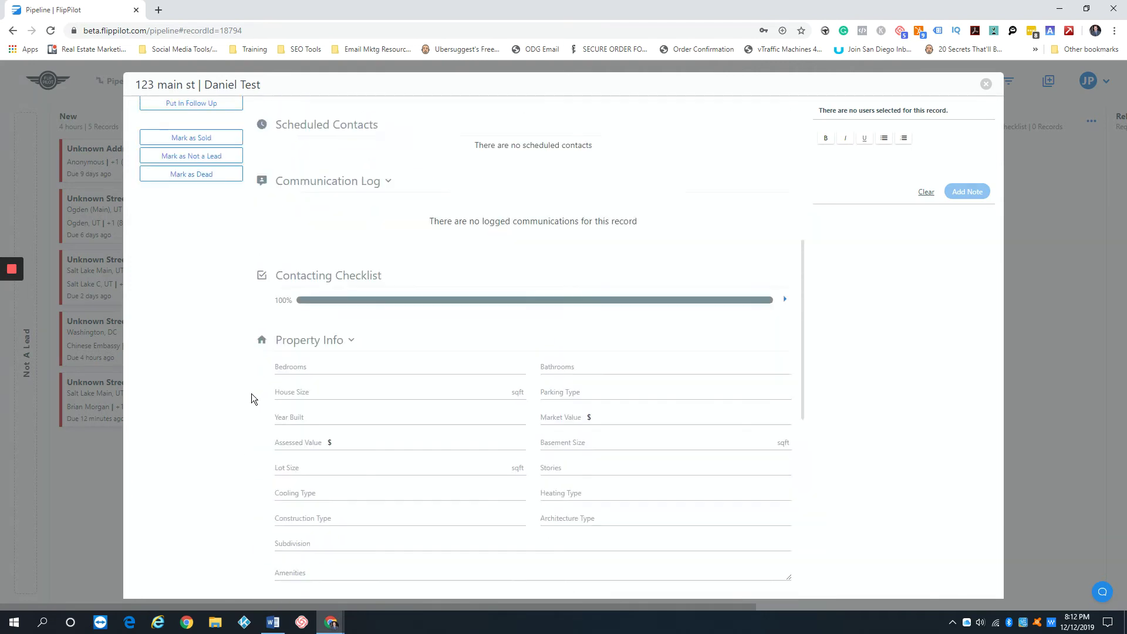
{"action": "scroll", "coordinate": [249, 392], "scroll_direction": "up", "scroll_amount": 2}
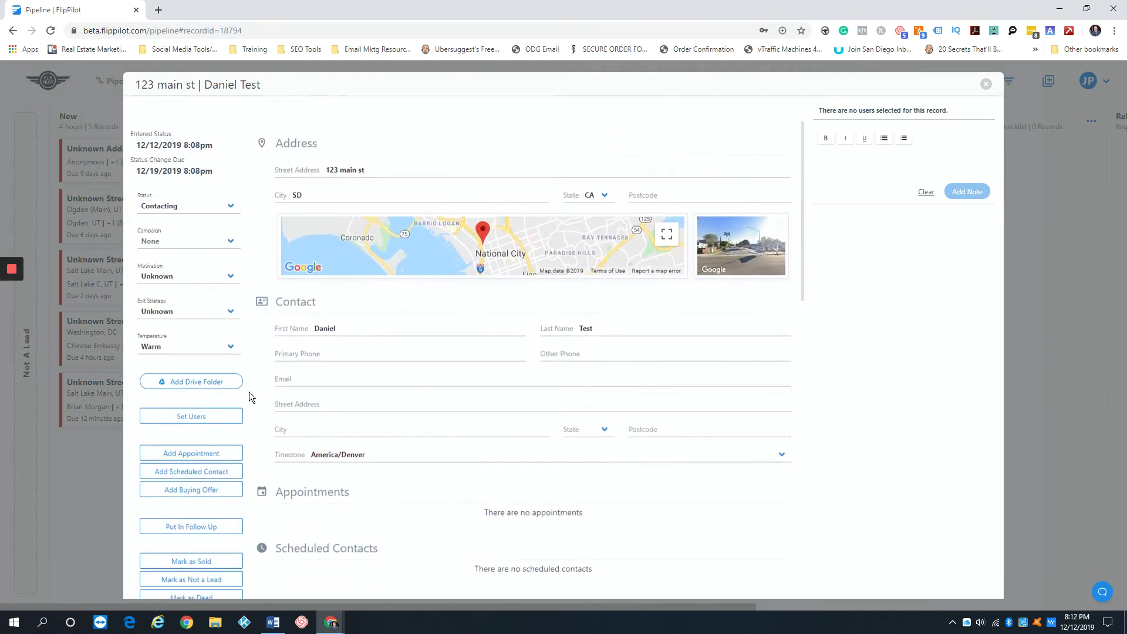
Step: Close the record, move the SD, CA lead from Contacting to Appointment Set, and reopen it there
{"action": "left_click", "coordinate": [987, 84]}
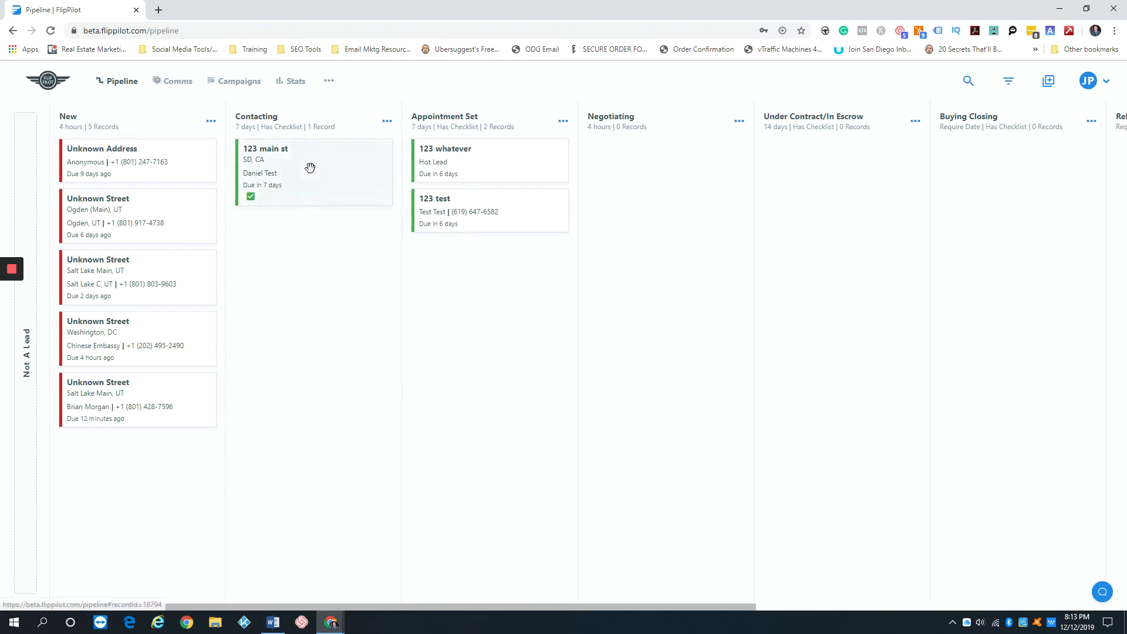
{"action": "left_click_drag", "start_coordinate": [310, 168], "coordinate": [493, 282]}
{"action": "left_click", "coordinate": [496, 272]}
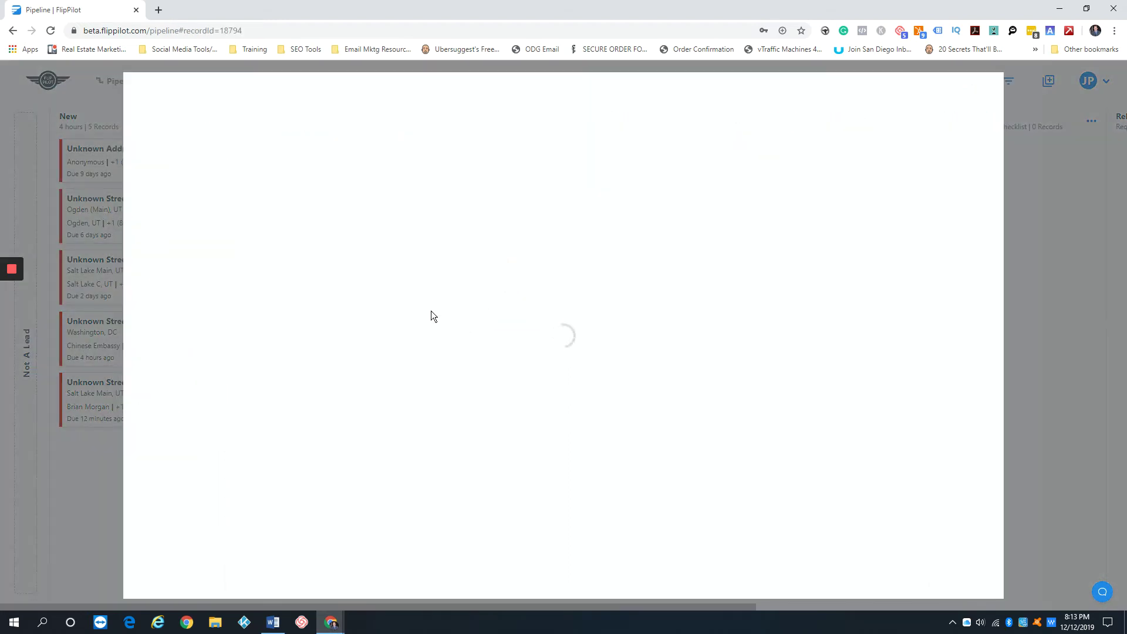
Step: Review the items of the lead's Appointment Set Checklist and close the record
{"action": "scroll", "coordinate": [429, 311], "scroll_direction": "down", "scroll_amount": 1}
{"action": "scroll", "coordinate": [427, 310], "scroll_direction": "down", "scroll_amount": 3}
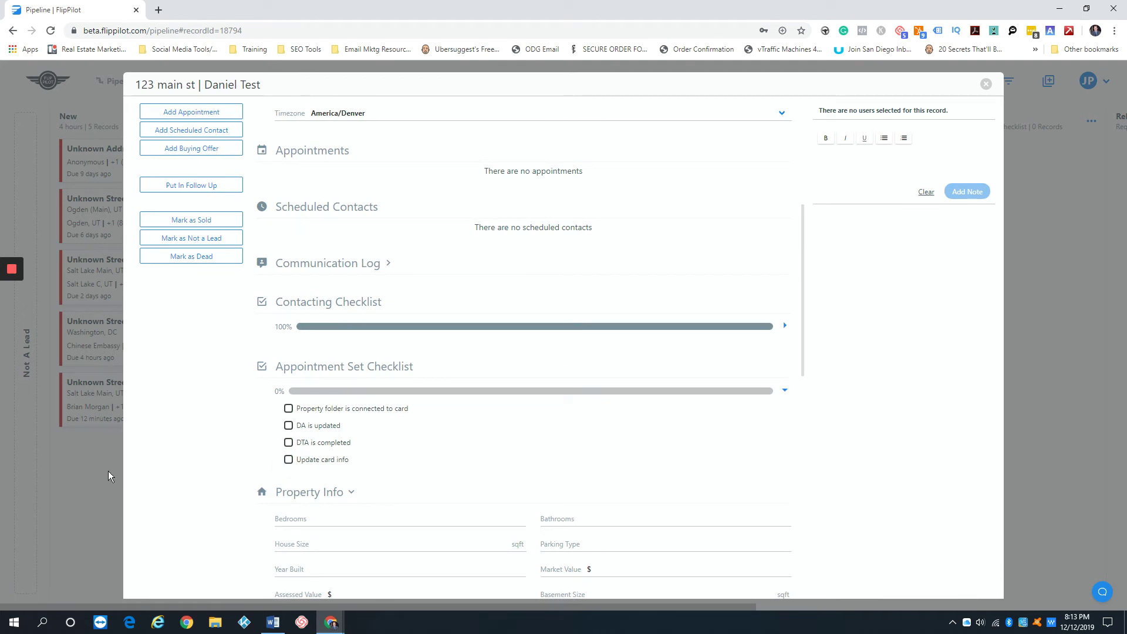
{"action": "left_click", "coordinate": [987, 84]}
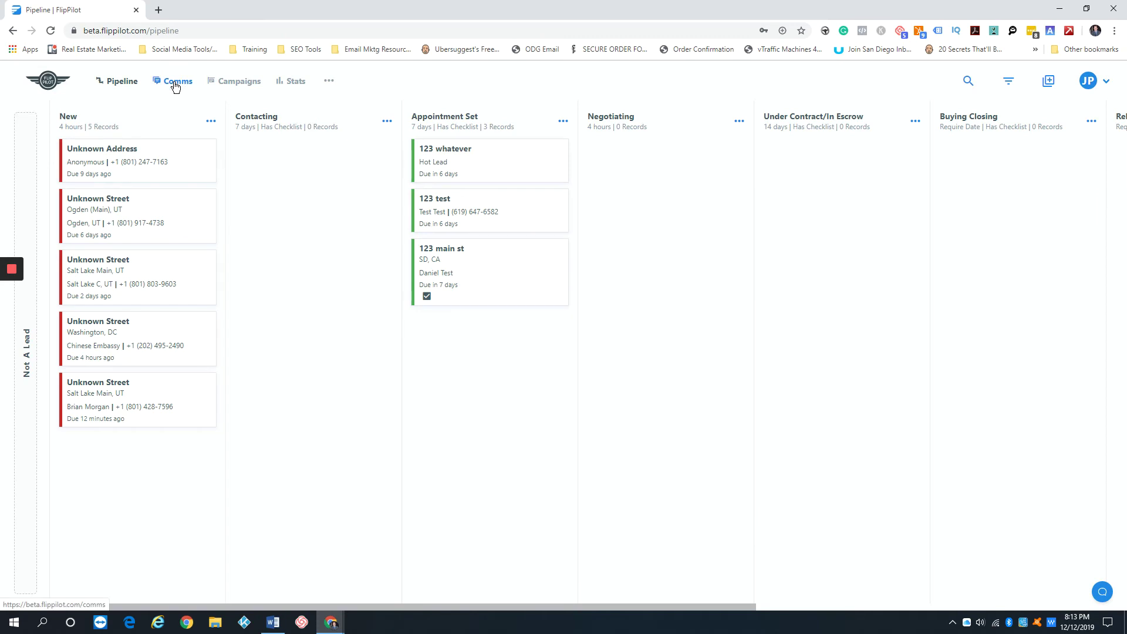
Step: Go to the Comms page and review the Inbound Communications section
{"action": "left_click", "coordinate": [175, 84]}
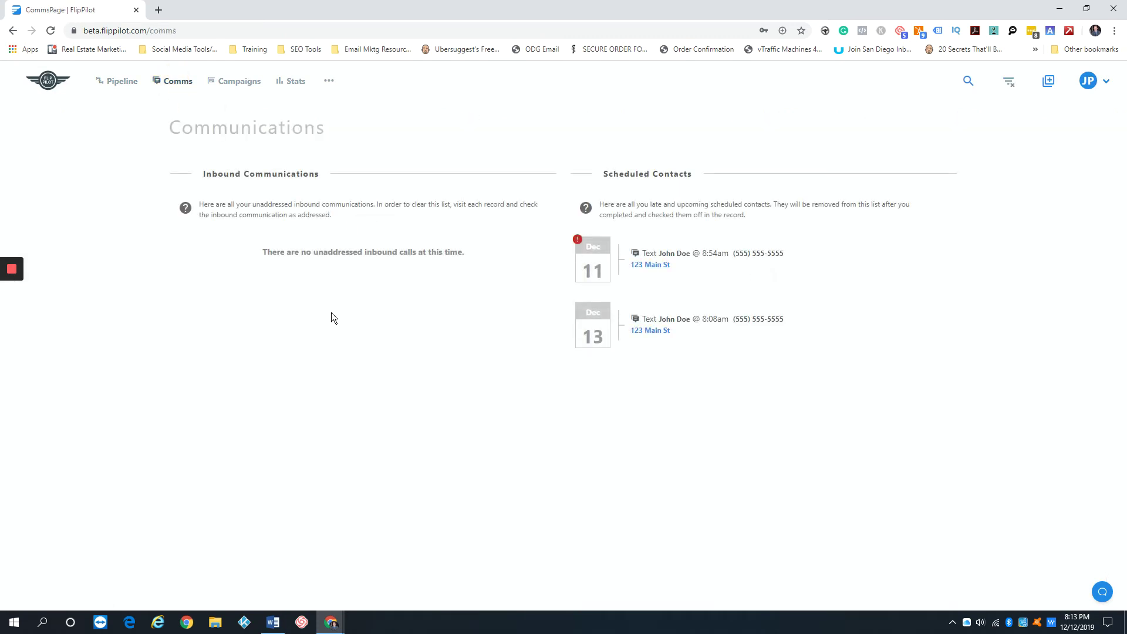
{"action": "left_click_drag", "start_coordinate": [202, 173], "coordinate": [317, 176]}
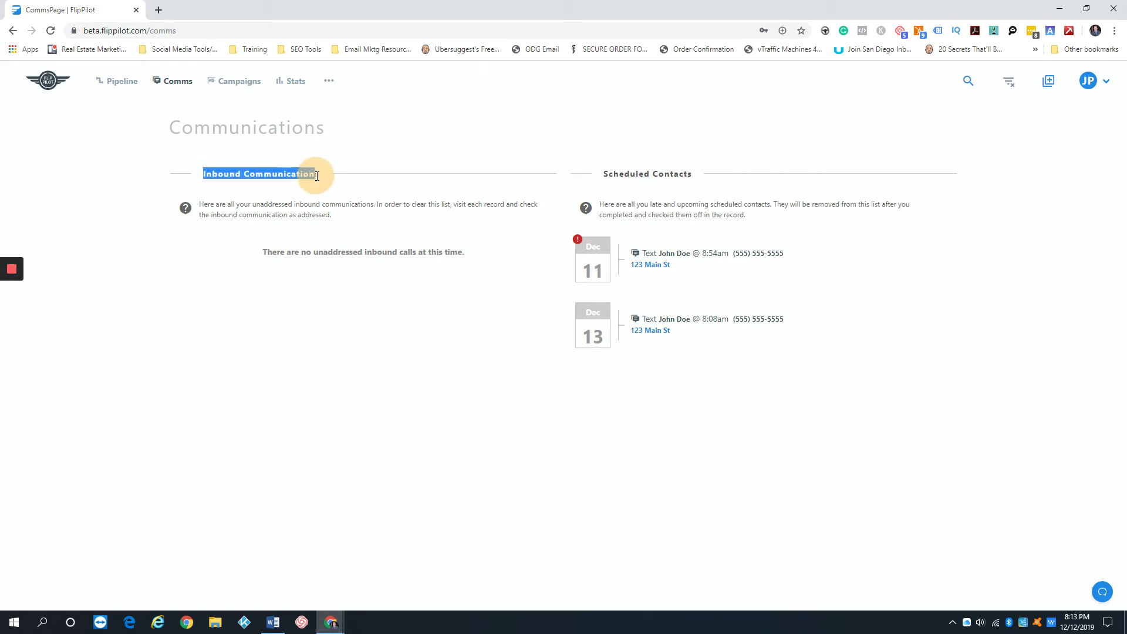
{"action": "left_click", "coordinate": [332, 191]}
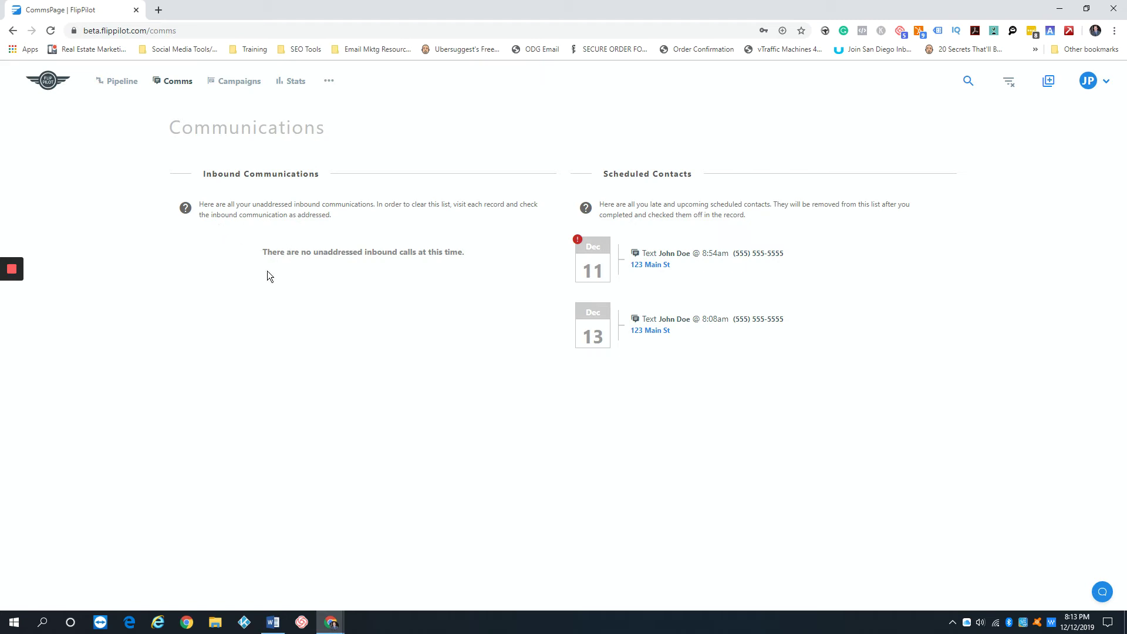
Step: Review the Scheduled Contacts section, including the message preview, time and phone number of the Dec 11 text
{"action": "left_click_drag", "start_coordinate": [603, 174], "coordinate": [691, 174]}
{"action": "mouse_move", "coordinate": [579, 237]}
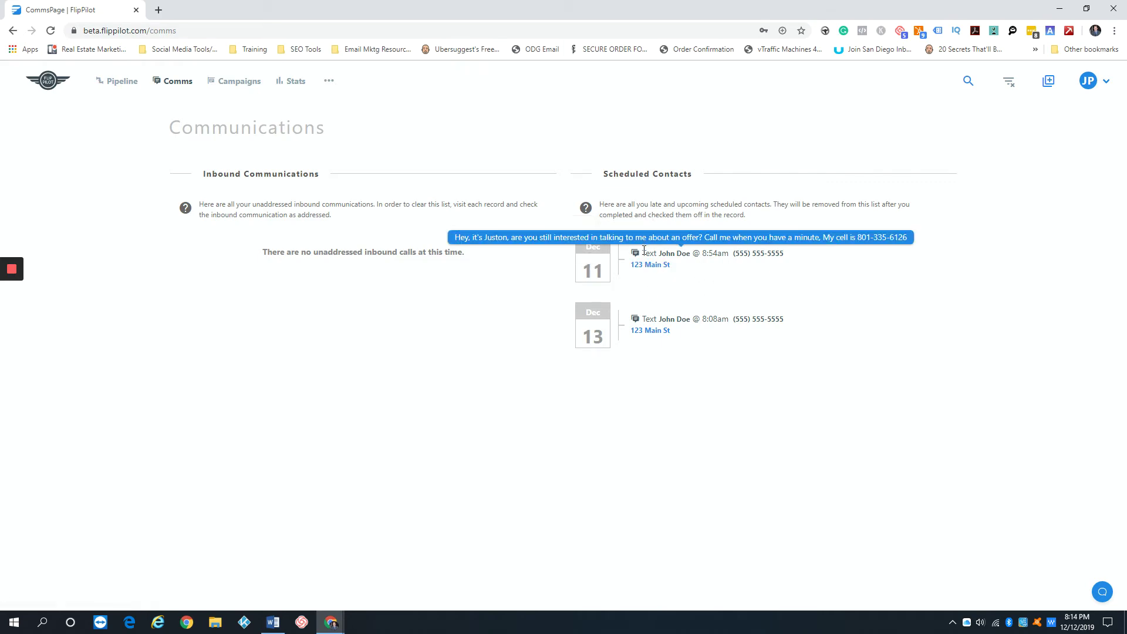
{"action": "mouse_move", "coordinate": [645, 248]}
{"action": "left_click_drag", "start_coordinate": [695, 253], "coordinate": [807, 260]}
{"action": "left_click", "coordinate": [788, 275]}
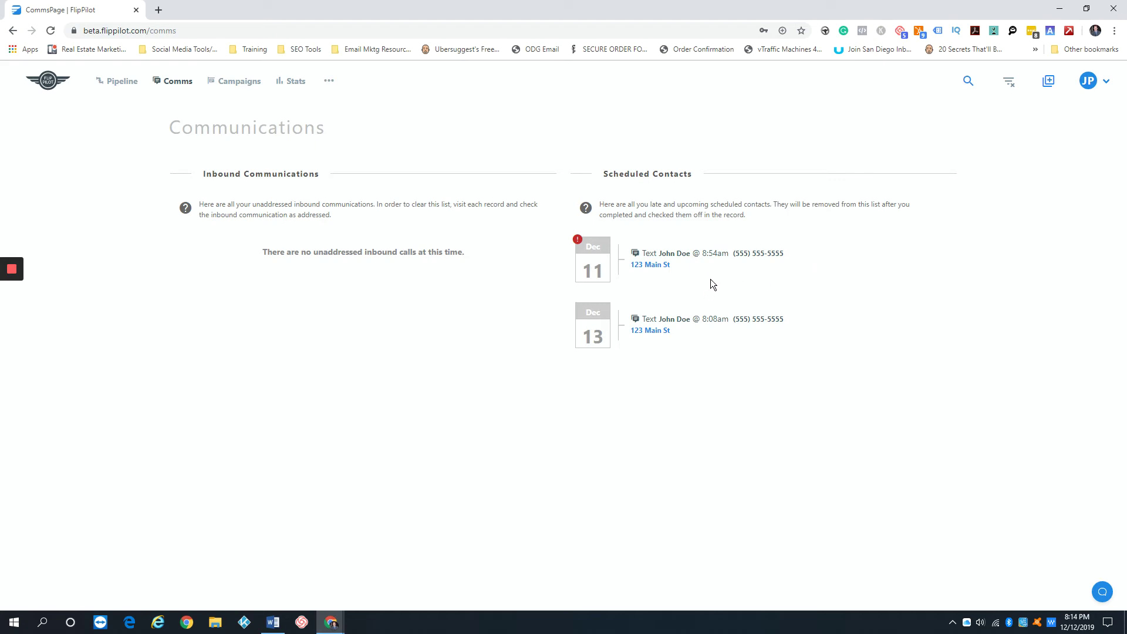
Step: Open the record linked to the Dec 11 scheduled text and look over its contact details, scheduled contacts and sequence
{"action": "left_click", "coordinate": [657, 267]}
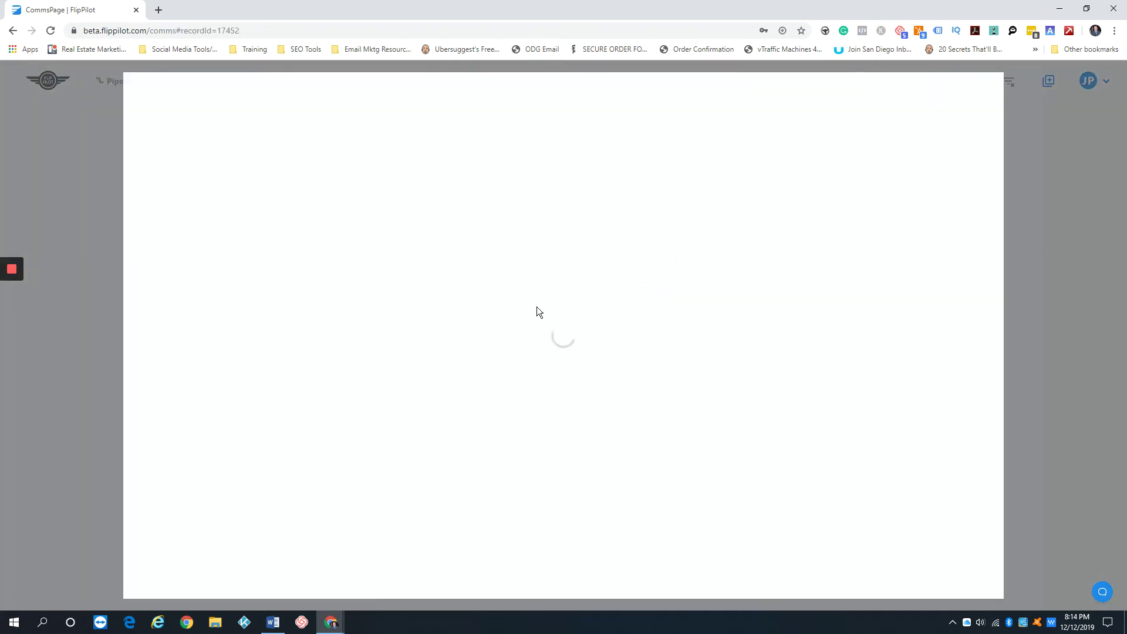
{"action": "scroll", "coordinate": [538, 311], "scroll_direction": "down", "scroll_amount": 5}
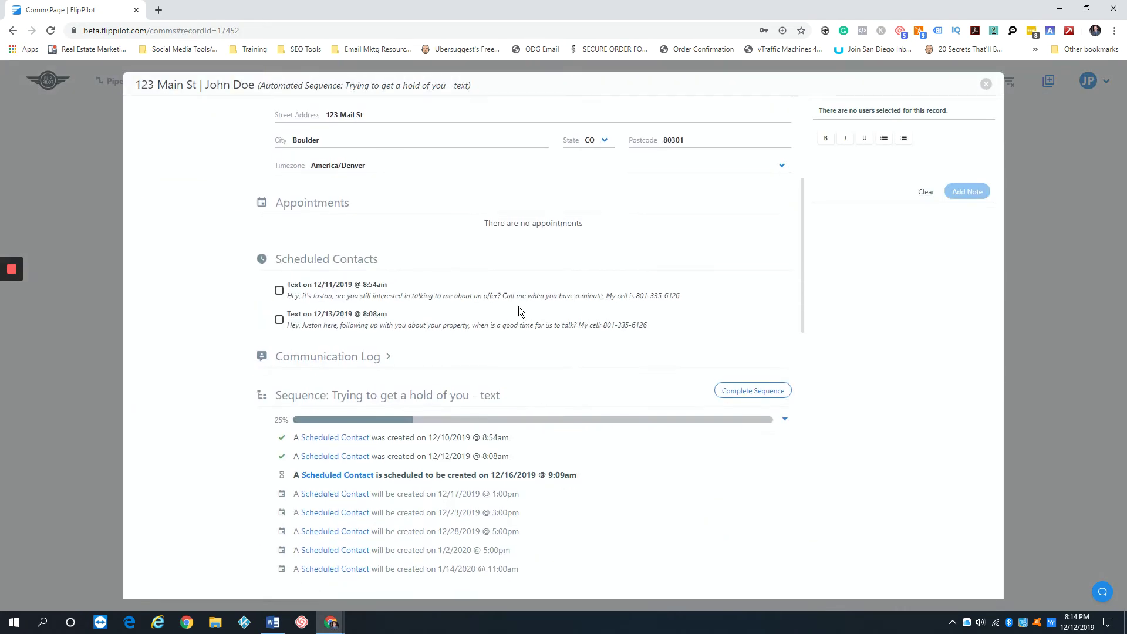
{"action": "scroll", "coordinate": [519, 308], "scroll_direction": "up", "scroll_amount": 3}
{"action": "scroll", "coordinate": [518, 310], "scroll_direction": "up", "scroll_amount": 2}
{"action": "scroll", "coordinate": [237, 361], "scroll_direction": "up", "scroll_amount": 1}
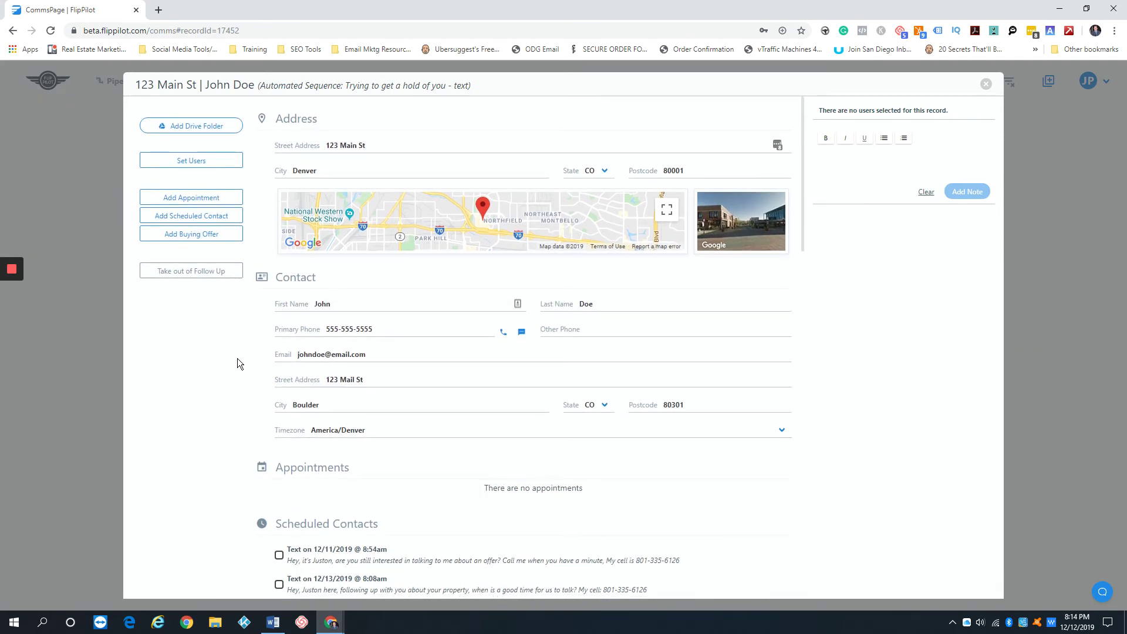
{"action": "scroll", "coordinate": [392, 347], "scroll_direction": "down", "scroll_amount": 1}
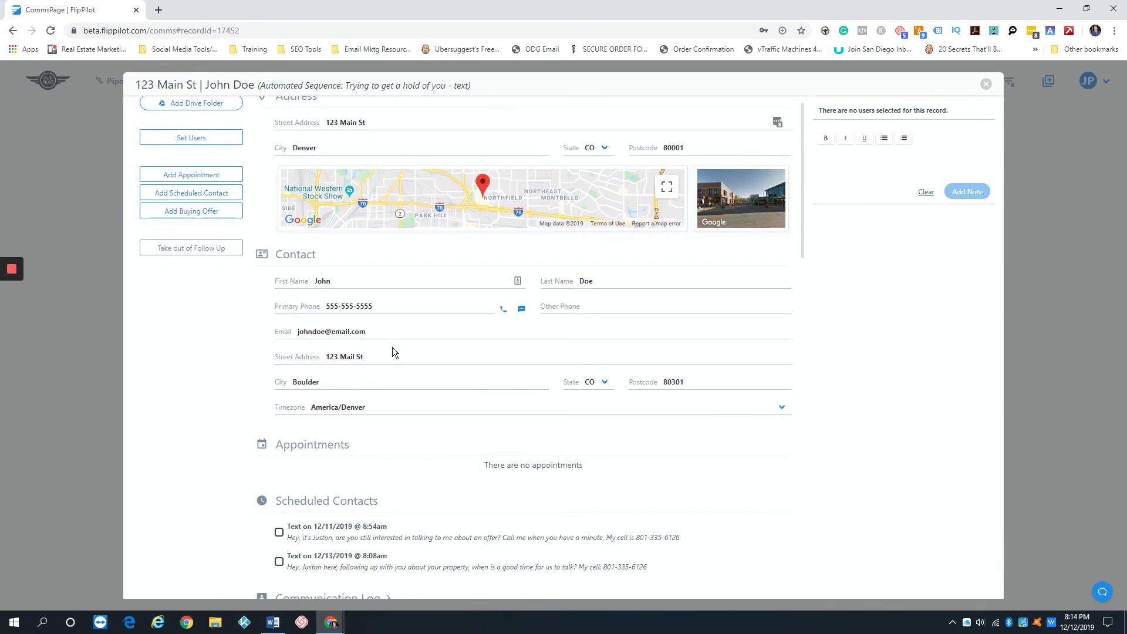
Step: Inspect the call and text message forms for the contact's primary phone, including the From Number choices, without calling or sending
{"action": "left_click", "coordinate": [504, 310]}
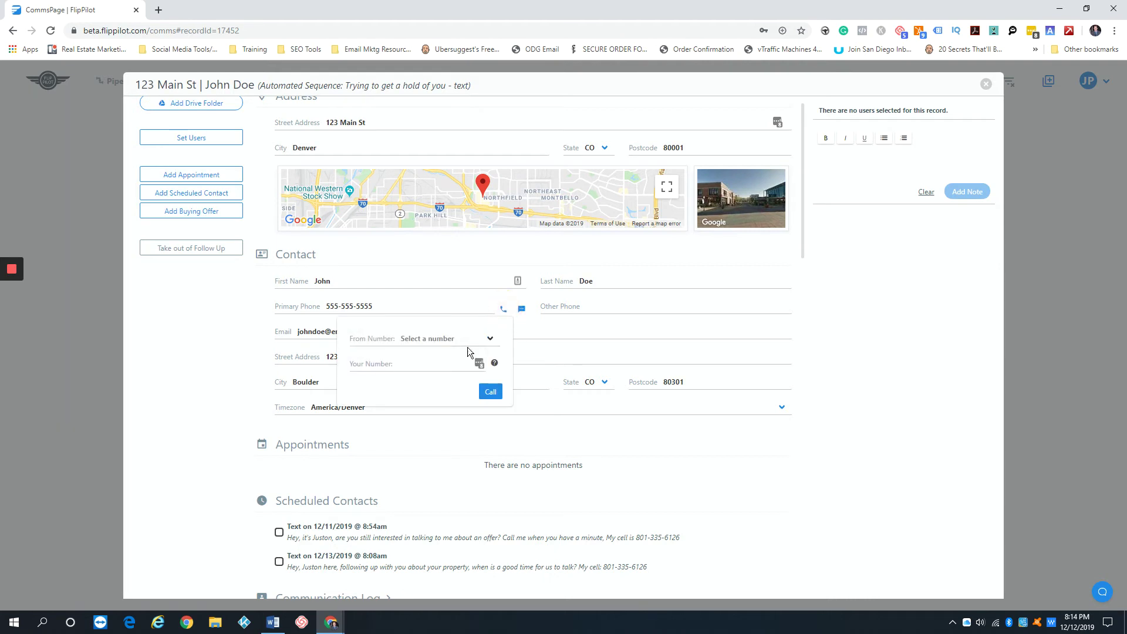
{"action": "left_click", "coordinate": [236, 333]}
{"action": "left_click", "coordinate": [521, 310]}
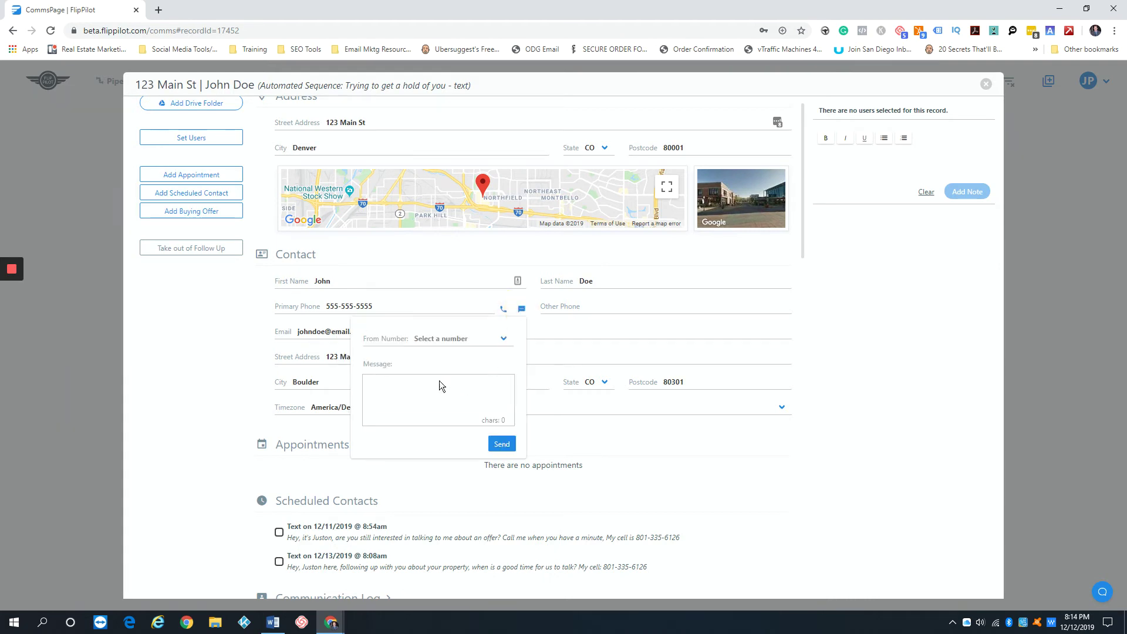
{"action": "left_click", "coordinate": [462, 337]}
{"action": "left_click", "coordinate": [467, 339]}
{"action": "left_click", "coordinate": [491, 337]}
{"action": "left_click", "coordinate": [496, 337]}
{"action": "left_click", "coordinate": [397, 395]}
{"action": "left_click", "coordinate": [249, 380]}
Step: Look over the record's contact details, scheduled contacts, communication log section and sequence, and close the record
{"action": "scroll", "coordinate": [237, 361], "scroll_direction": "down", "scroll_amount": 4}
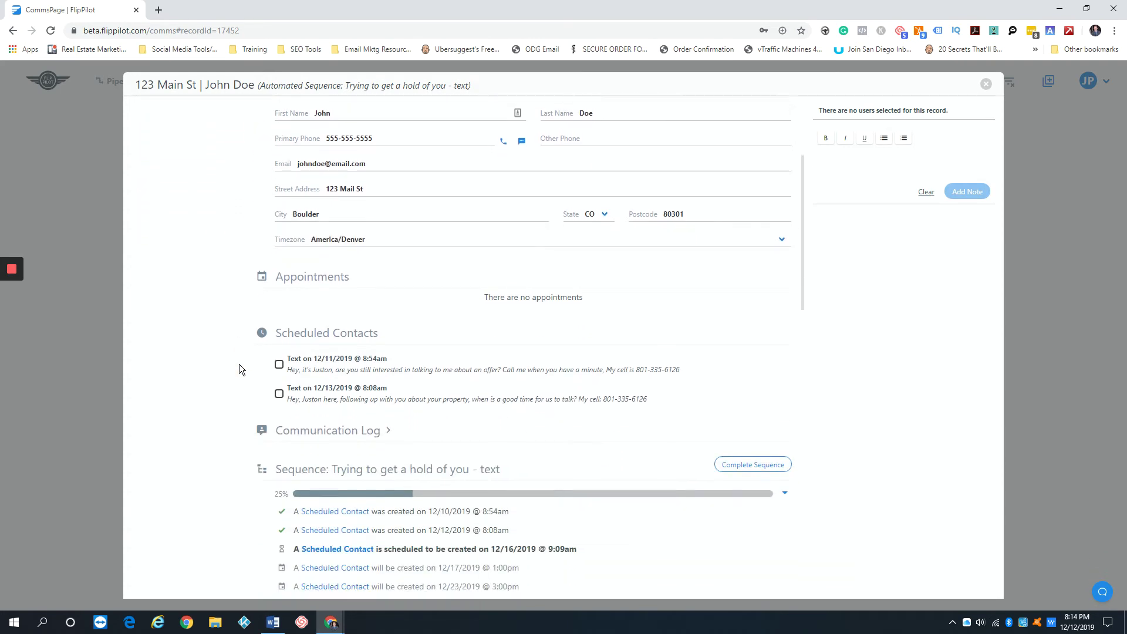
{"action": "scroll", "coordinate": [284, 363], "scroll_direction": "up", "scroll_amount": 4}
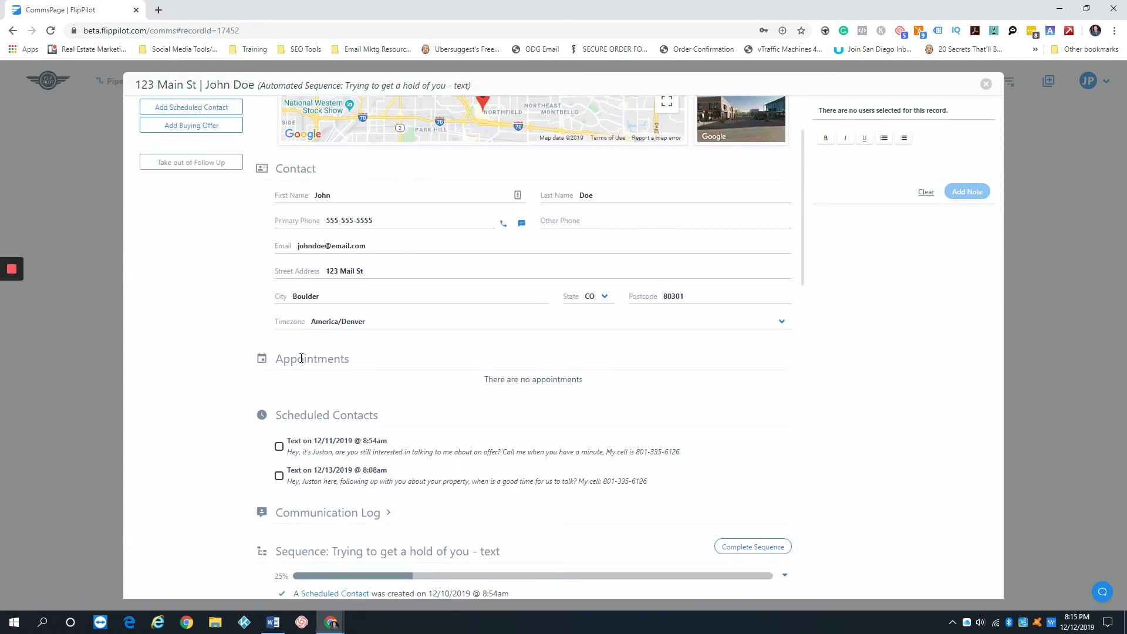
{"action": "left_click", "coordinate": [987, 83]}
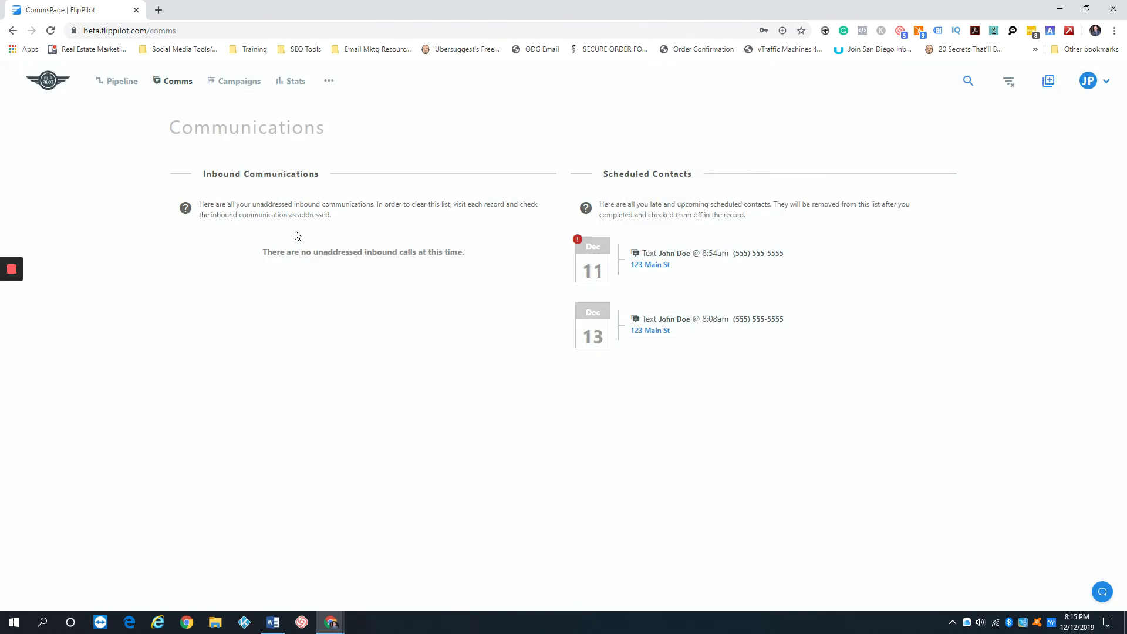
Step: Check the Pipeline board, return to the Comms page's Scheduled Contacts, and look over the record linked to the Dec 11 text
{"action": "left_click", "coordinate": [123, 82]}
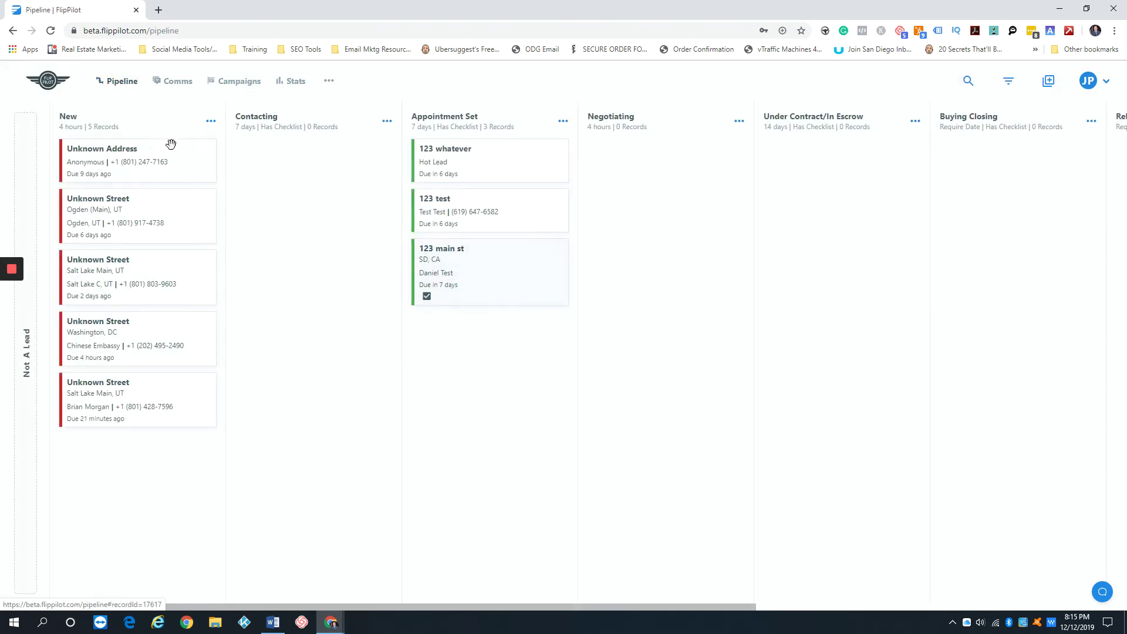
{"action": "left_click", "coordinate": [166, 85]}
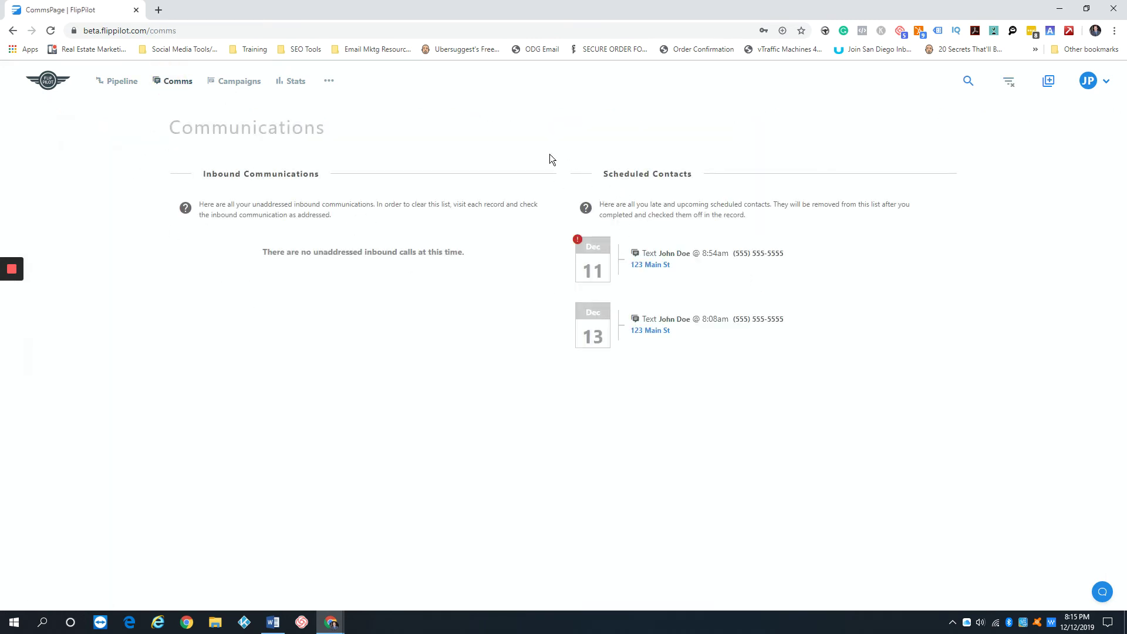
{"action": "left_click_drag", "start_coordinate": [667, 175], "coordinate": [691, 201]}
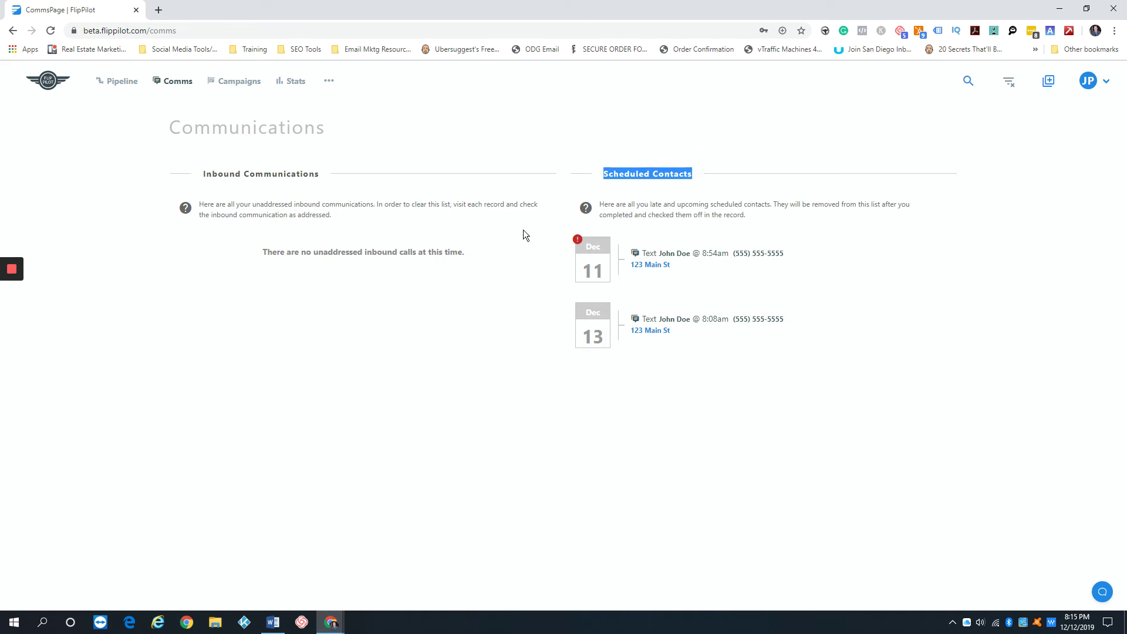
{"action": "left_click", "coordinate": [658, 267]}
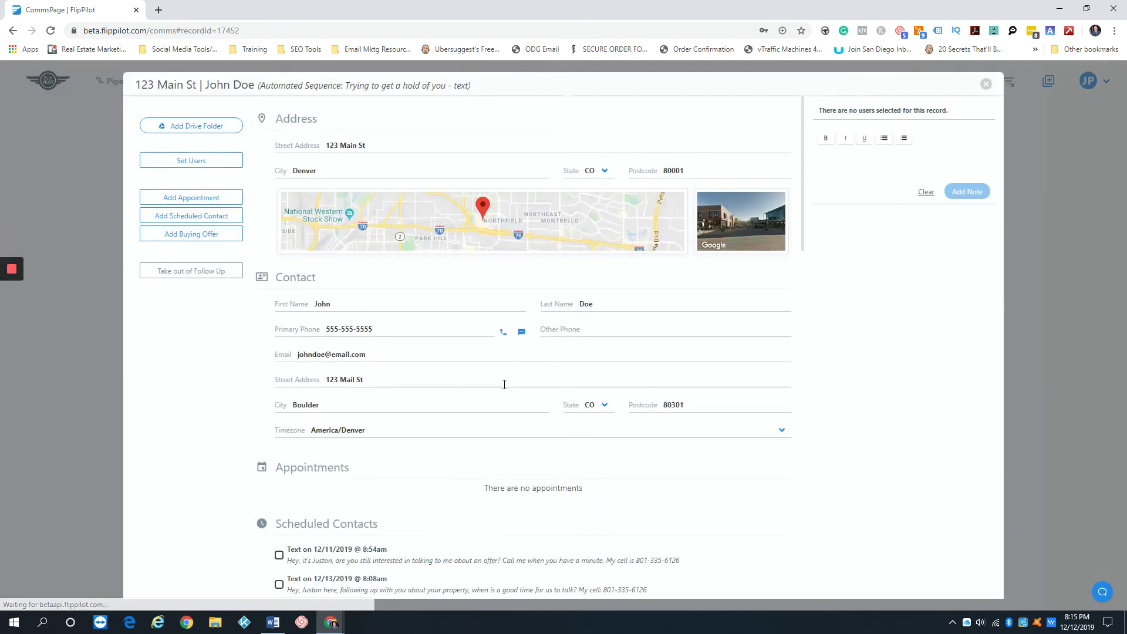
{"action": "scroll", "coordinate": [476, 367], "scroll_direction": "down", "scroll_amount": 1}
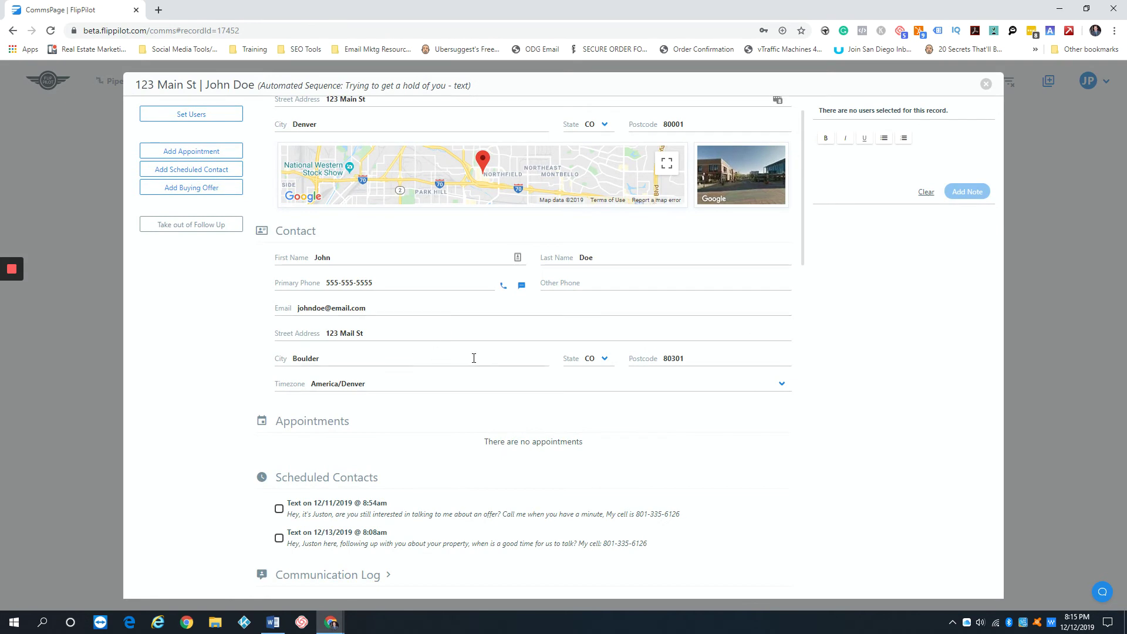
{"action": "left_click", "coordinate": [987, 86]}
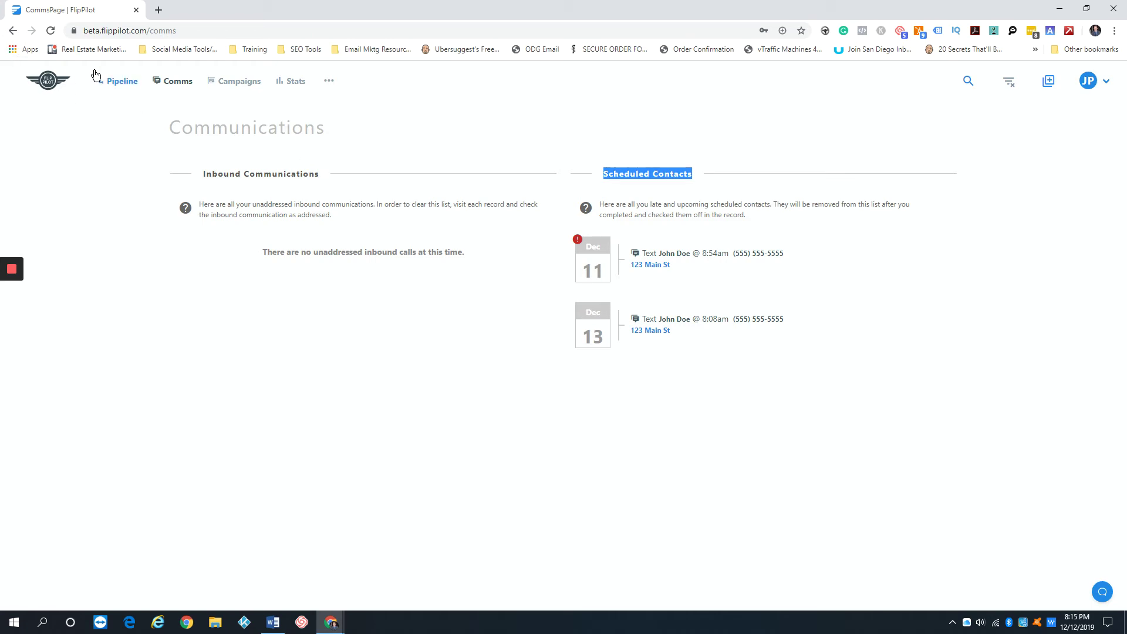
Step: Go to the user profile and review the Notifications settings, especially the option for automatically created records
{"action": "left_click", "coordinate": [1106, 80]}
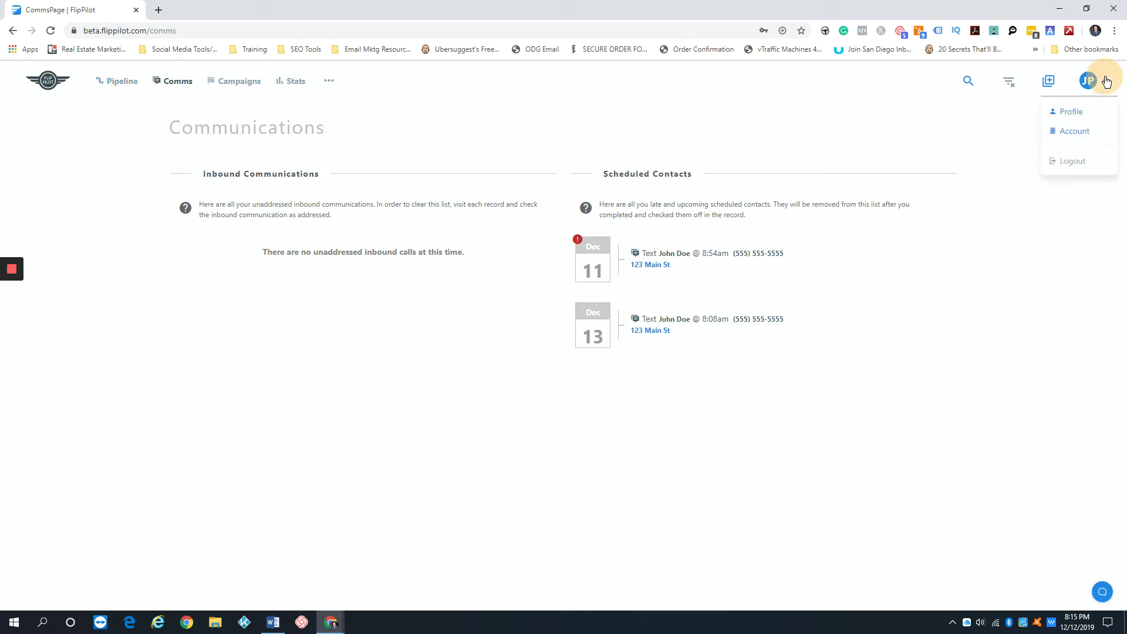
{"action": "left_click", "coordinate": [1088, 112]}
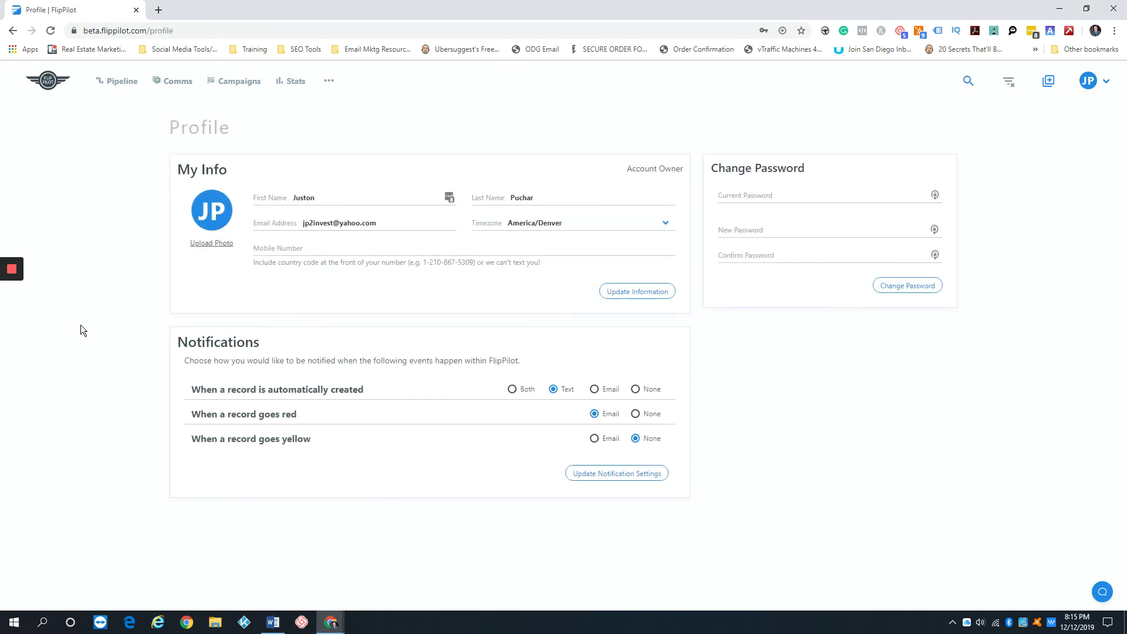
{"action": "left_click", "coordinate": [241, 412]}
{"action": "left_click_drag", "start_coordinate": [188, 349], "coordinate": [266, 343]}
{"action": "left_click", "coordinate": [266, 343]}
{"action": "left_click_drag", "start_coordinate": [192, 390], "coordinate": [364, 389]}
{"action": "left_click", "coordinate": [364, 390]}
Step: Go back to the Pipeline and review the contact section and checklists of the Appointment Set record marked with a checklist symbol
{"action": "left_click", "coordinate": [114, 80]}
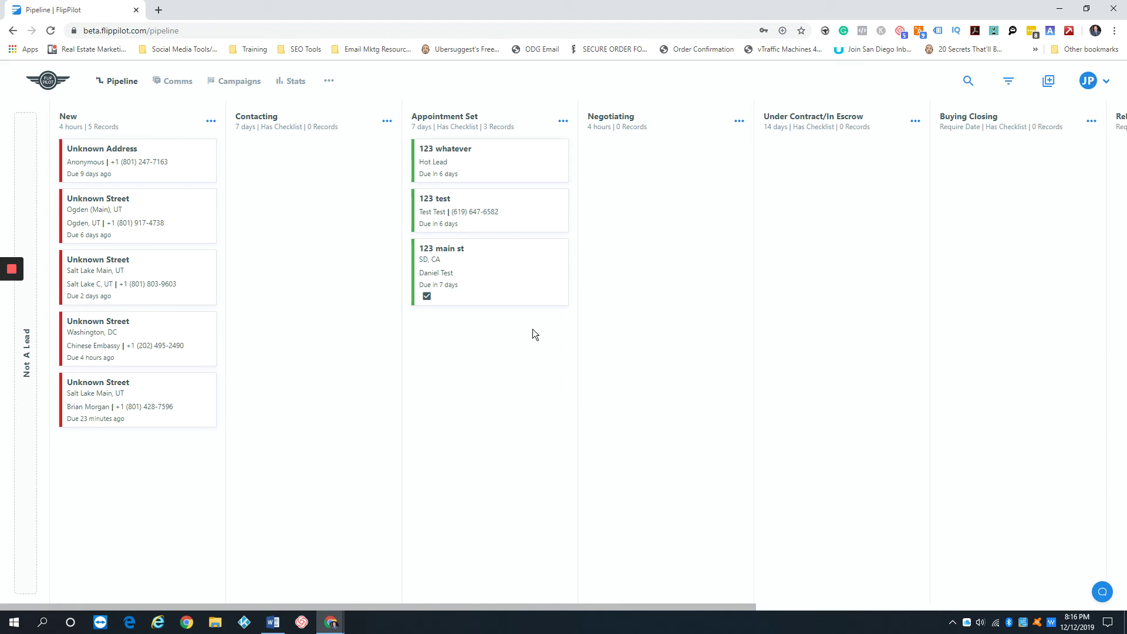
{"action": "left_click", "coordinate": [488, 267]}
{"action": "scroll", "coordinate": [448, 359], "scroll_direction": "down", "scroll_amount": 2}
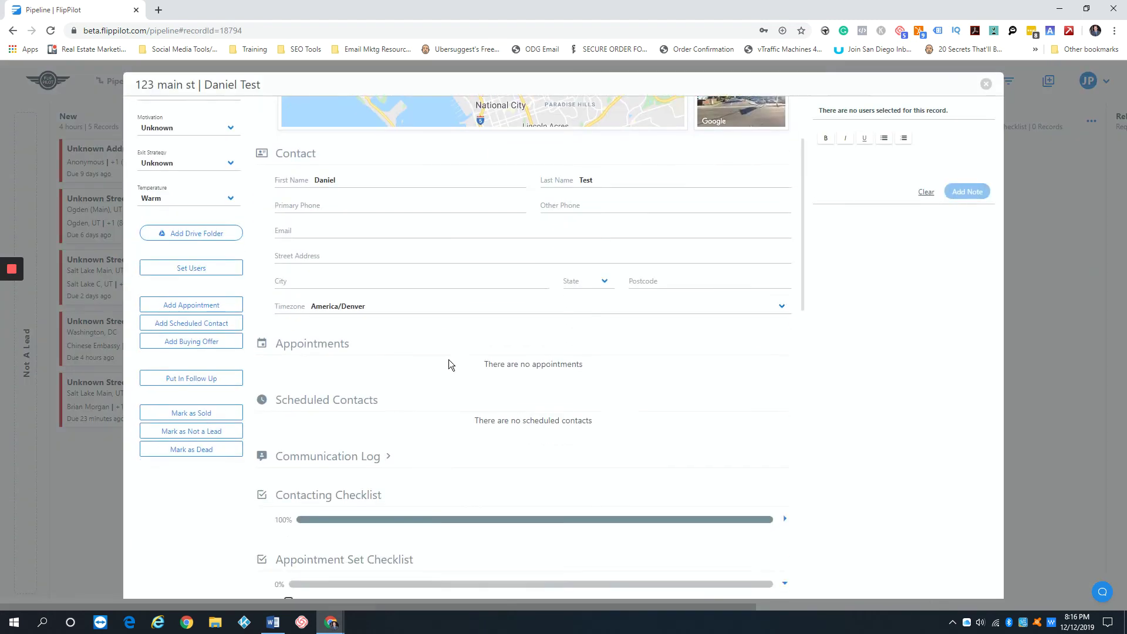
{"action": "scroll", "coordinate": [449, 361], "scroll_direction": "down", "scroll_amount": 3}
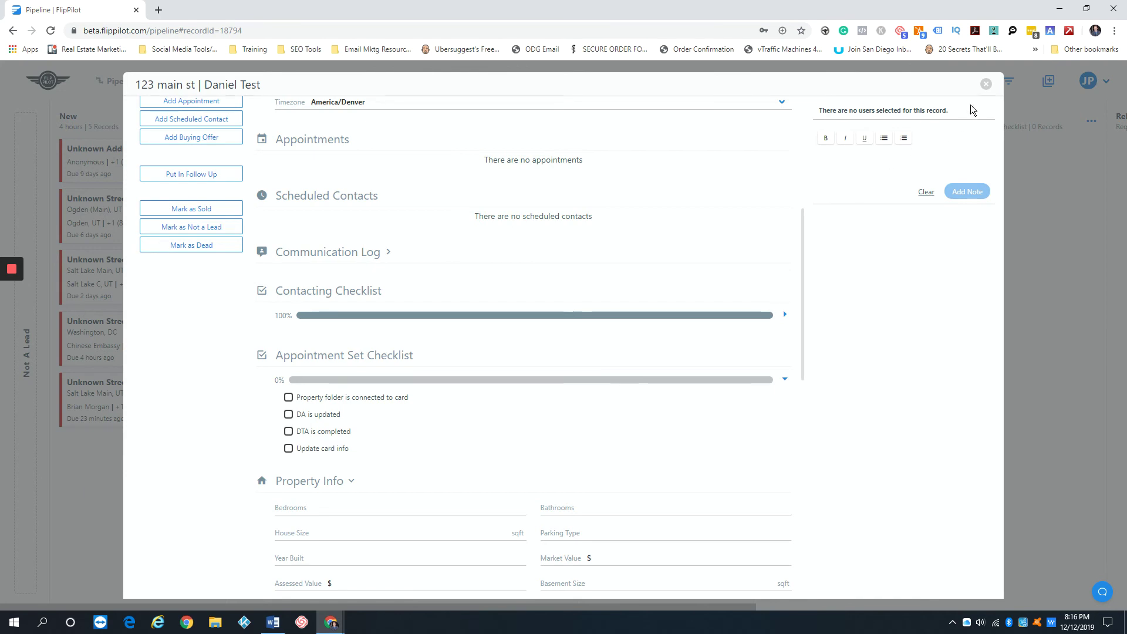
{"action": "left_click", "coordinate": [986, 84]}
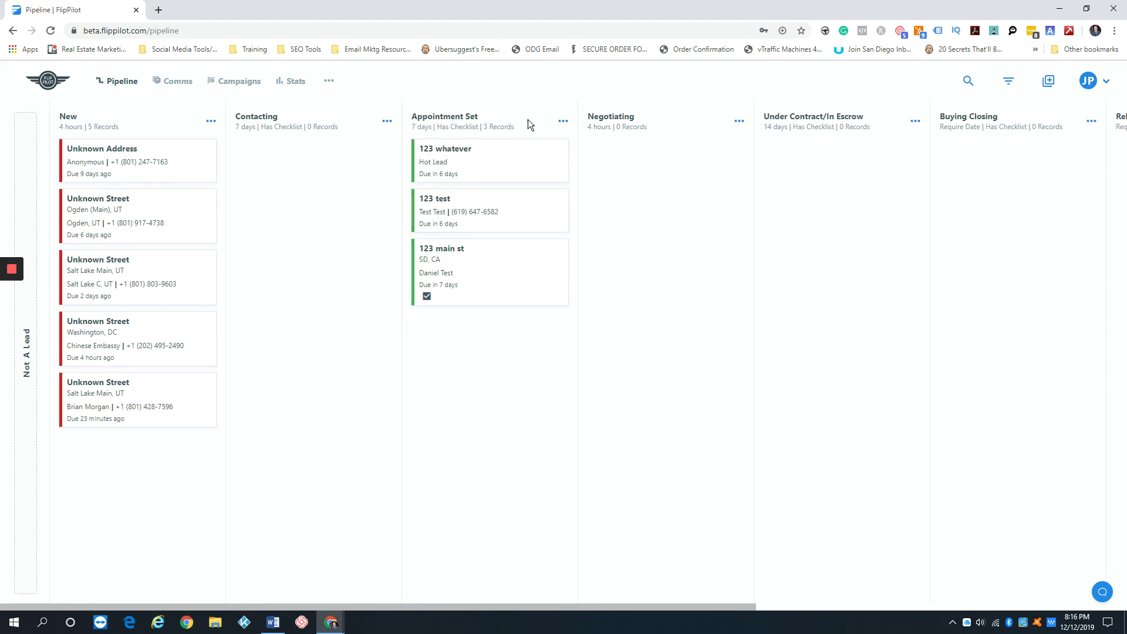
Step: Inspect the Appointment Set status settings and optional checklist, trying "ddasadsa" as a new item label and clearing it without saving
{"action": "left_click", "coordinate": [563, 122]}
{"action": "left_click", "coordinate": [512, 139]}
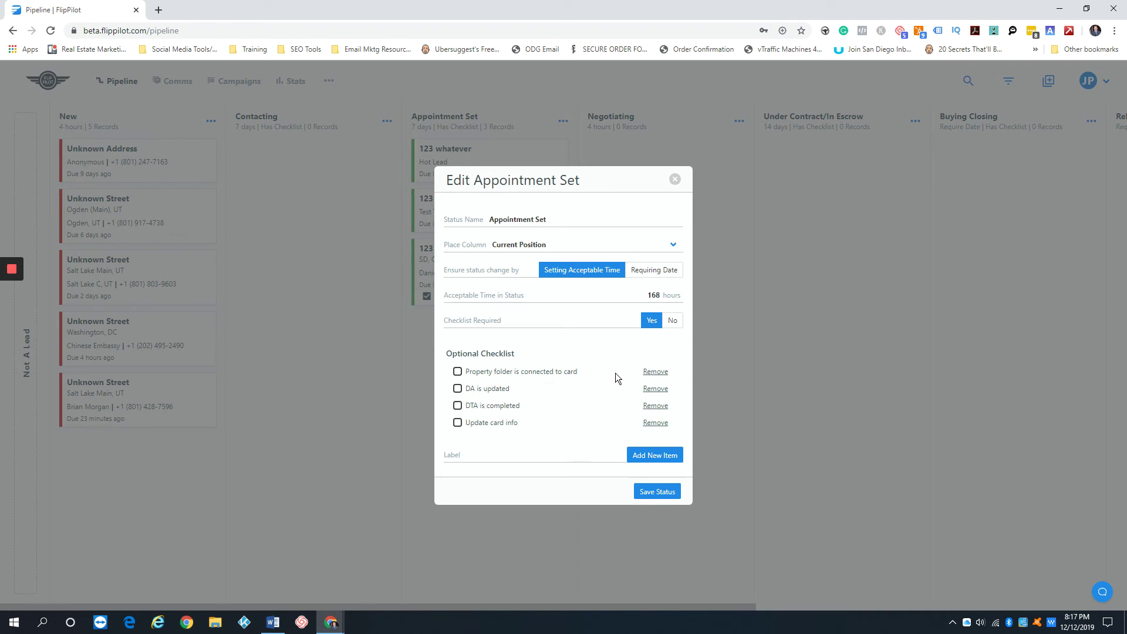
{"action": "left_click", "coordinate": [505, 458]}
{"action": "type", "text": "ddasadsa"}
{"action": "key", "text": "BackSpace"}
{"action": "key", "text": "BackSpace"}
{"action": "key", "text": "BackSpace"}
{"action": "key", "text": "BackSpace"}
{"action": "key", "text": "BackSpace"}
{"action": "key", "text": "BackSpace"}
{"action": "key", "text": "BackSpace"}
{"action": "key", "text": "BackSpace"}
{"action": "left_click", "coordinate": [598, 475]}
{"action": "left_click", "coordinate": [676, 179]}
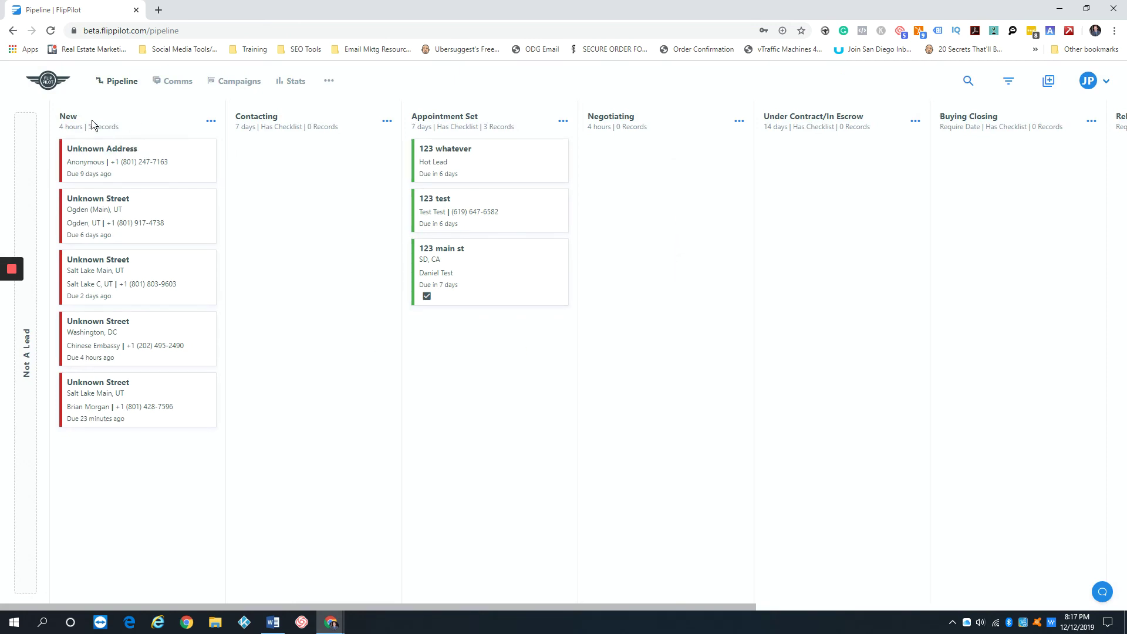
Step: Inspect the New status settings, including the acceptable time in status, without saving
{"action": "left_click", "coordinate": [210, 122]}
{"action": "left_click", "coordinate": [165, 141]}
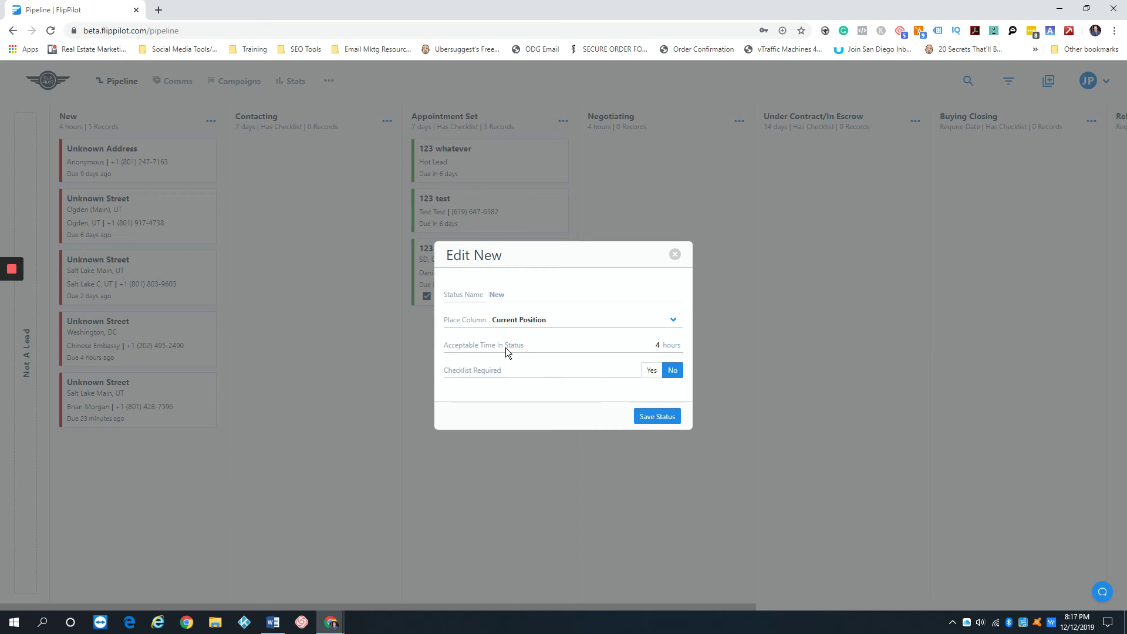
{"action": "left_click", "coordinate": [661, 346]}
{"action": "left_click", "coordinate": [548, 423]}
{"action": "left_click", "coordinate": [675, 254]}
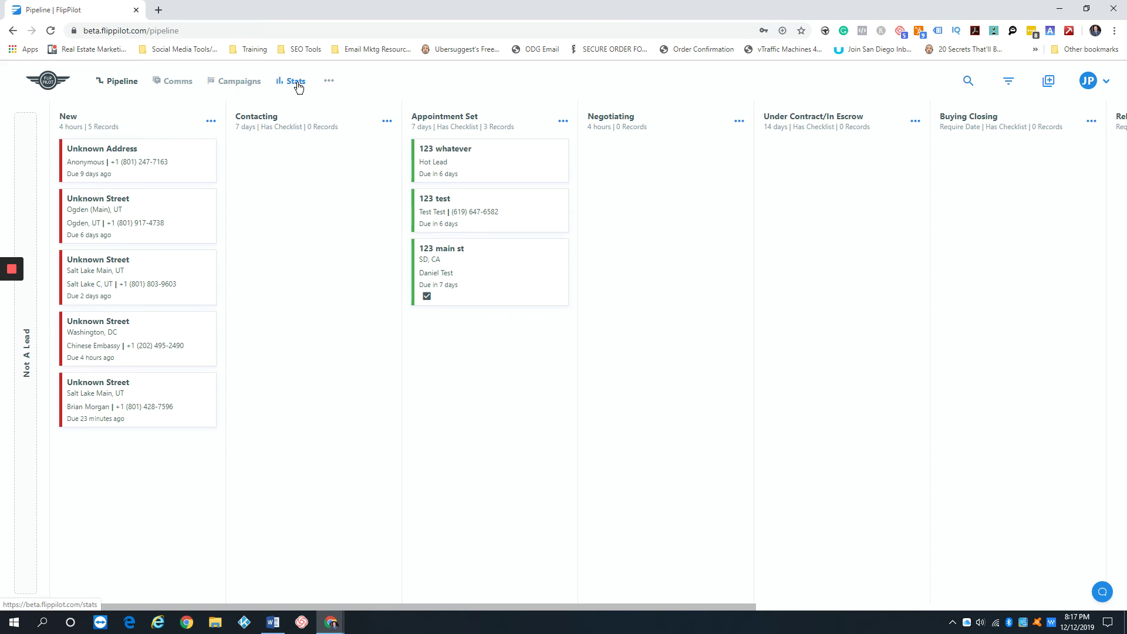
Step: Go to the Stats page and review this week's statistics and the 2019 quarterly breakdowns
{"action": "left_click", "coordinate": [298, 84]}
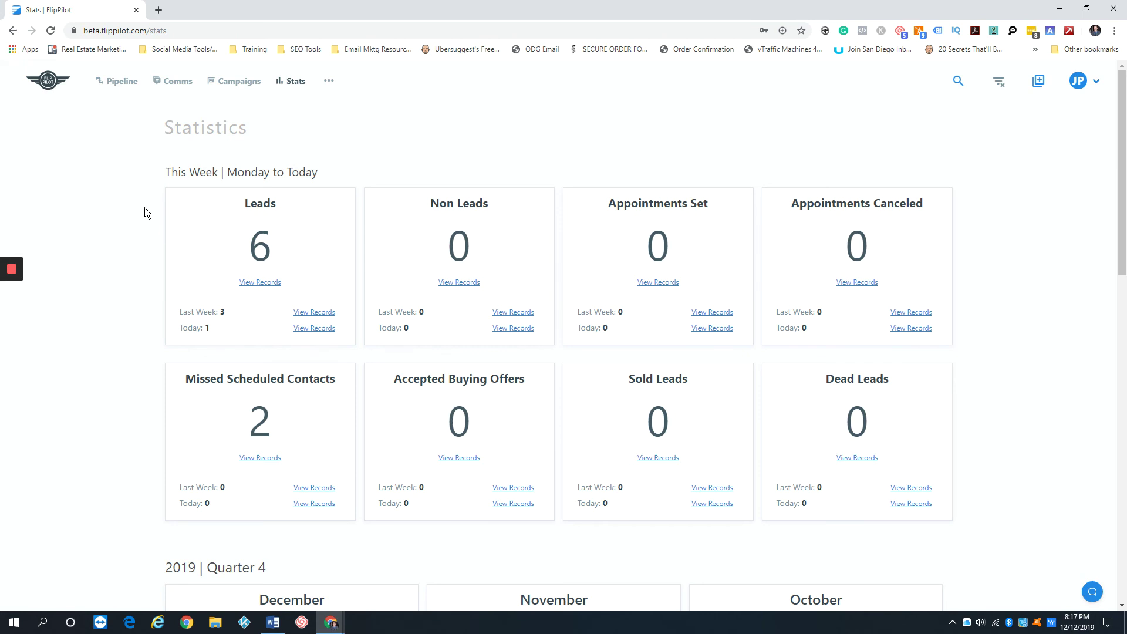
{"action": "scroll", "coordinate": [141, 206], "scroll_direction": "down", "scroll_amount": 1}
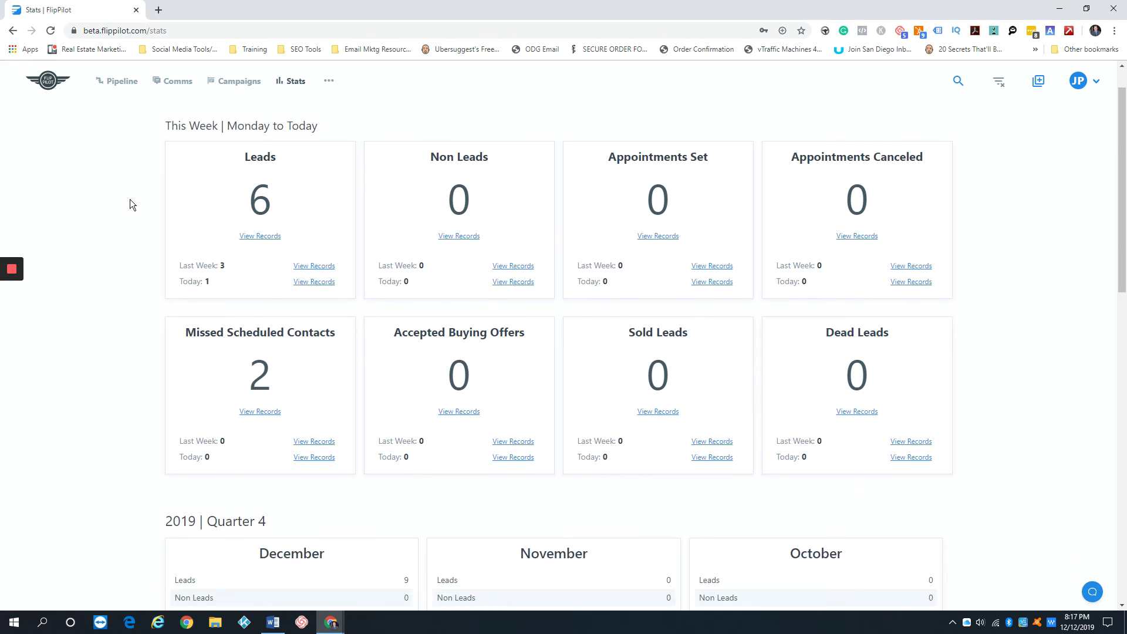
{"action": "scroll", "coordinate": [129, 200], "scroll_direction": "down", "scroll_amount": 2}
{"action": "scroll", "coordinate": [129, 199], "scroll_direction": "down", "scroll_amount": 3}
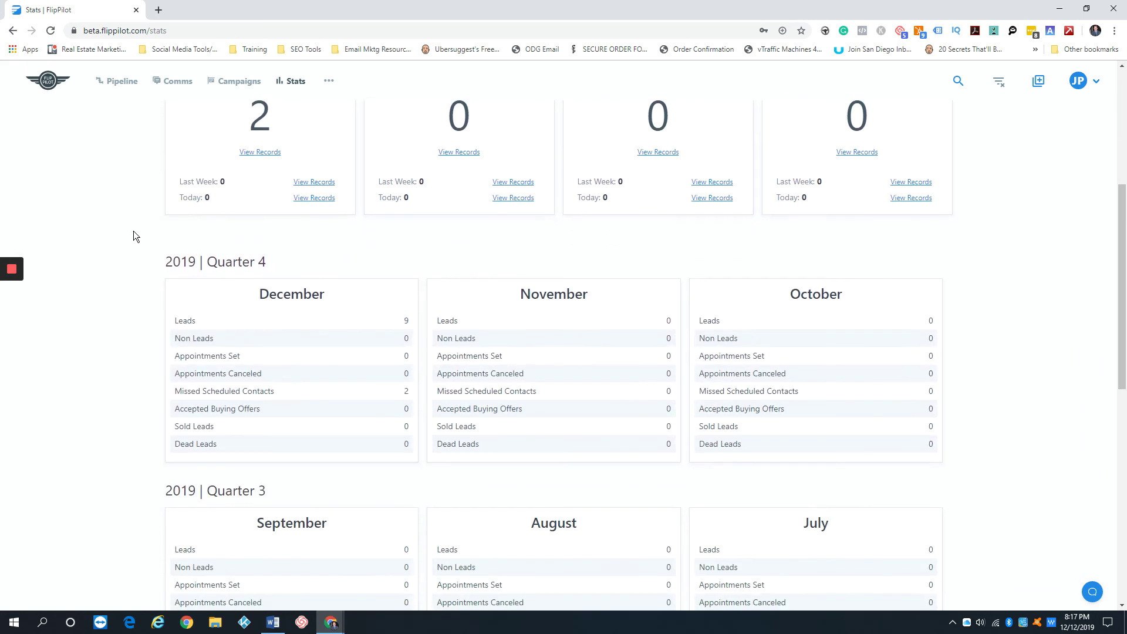
{"action": "scroll", "coordinate": [278, 205], "scroll_direction": "down", "scroll_amount": 2}
{"action": "scroll", "coordinate": [207, 284], "scroll_direction": "up", "scroll_amount": 7}
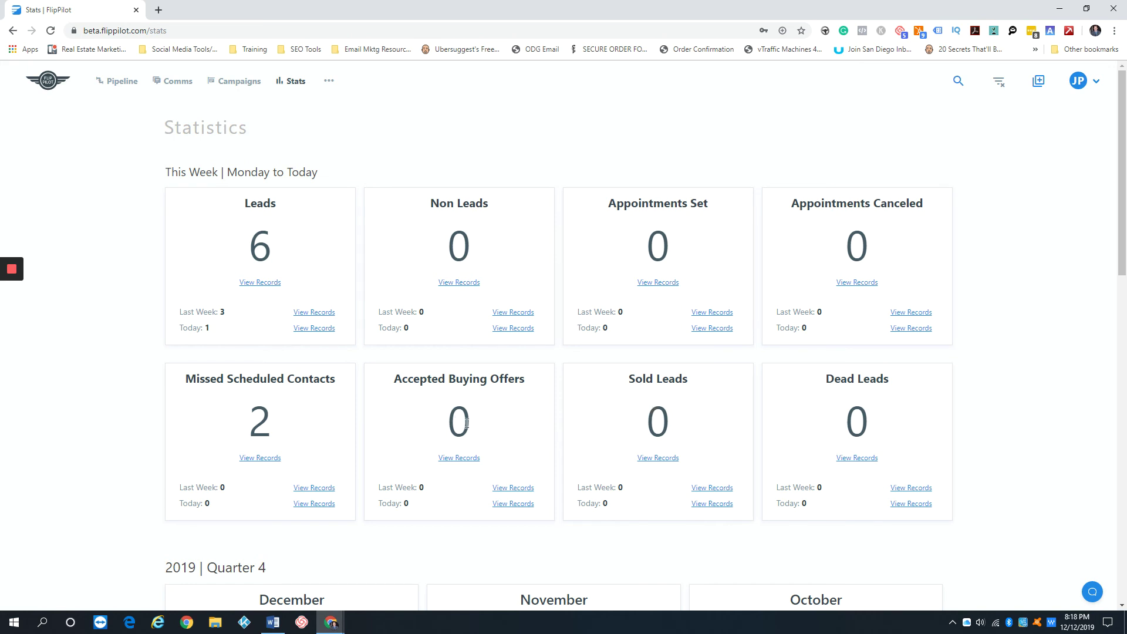
{"action": "scroll", "coordinate": [458, 382], "scroll_direction": "down", "scroll_amount": 2}
{"action": "scroll", "coordinate": [88, 286], "scroll_direction": "up", "scroll_amount": 2}
Step: View the records behind this week's Leads statistic, look at the first listed record, and close both views
{"action": "left_click", "coordinate": [263, 285]}
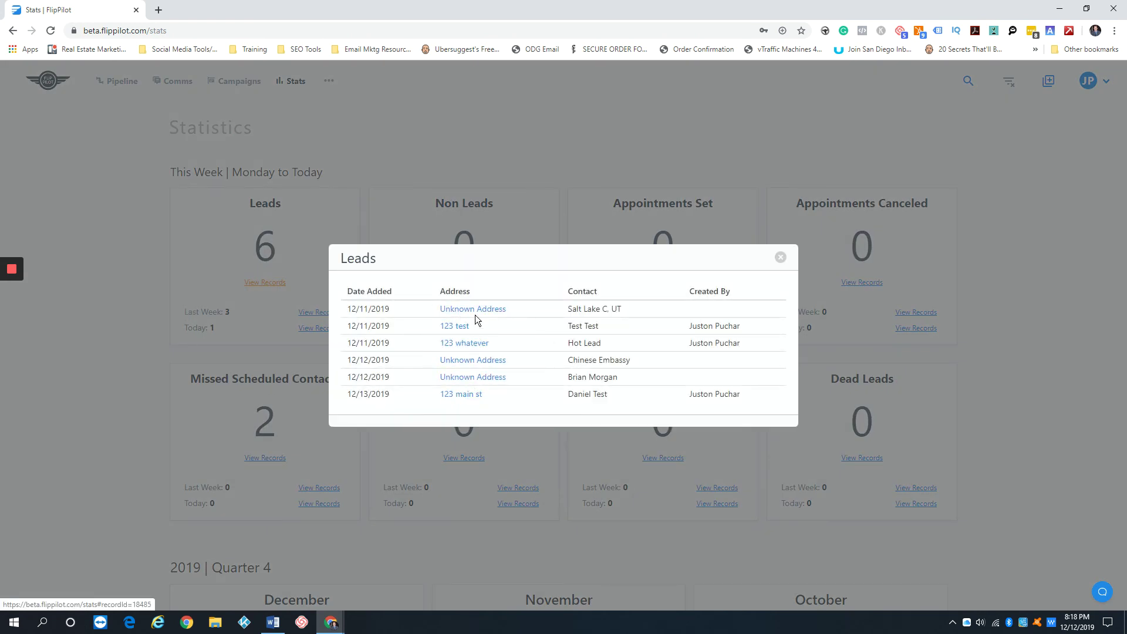
{"action": "left_click", "coordinate": [473, 310]}
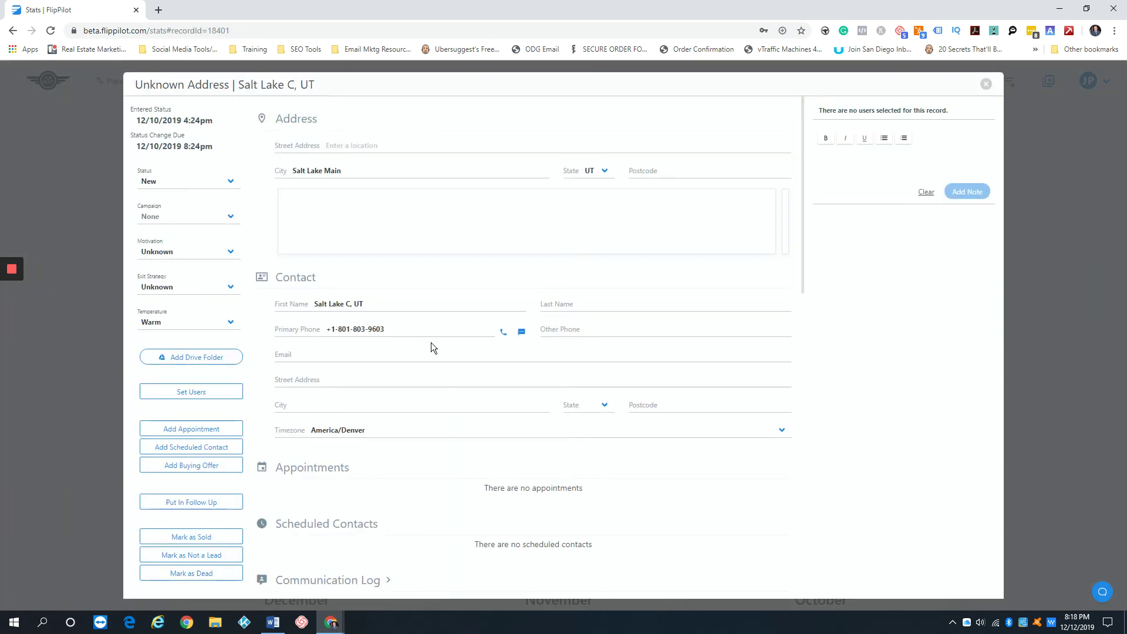
{"action": "left_click", "coordinate": [986, 84]}
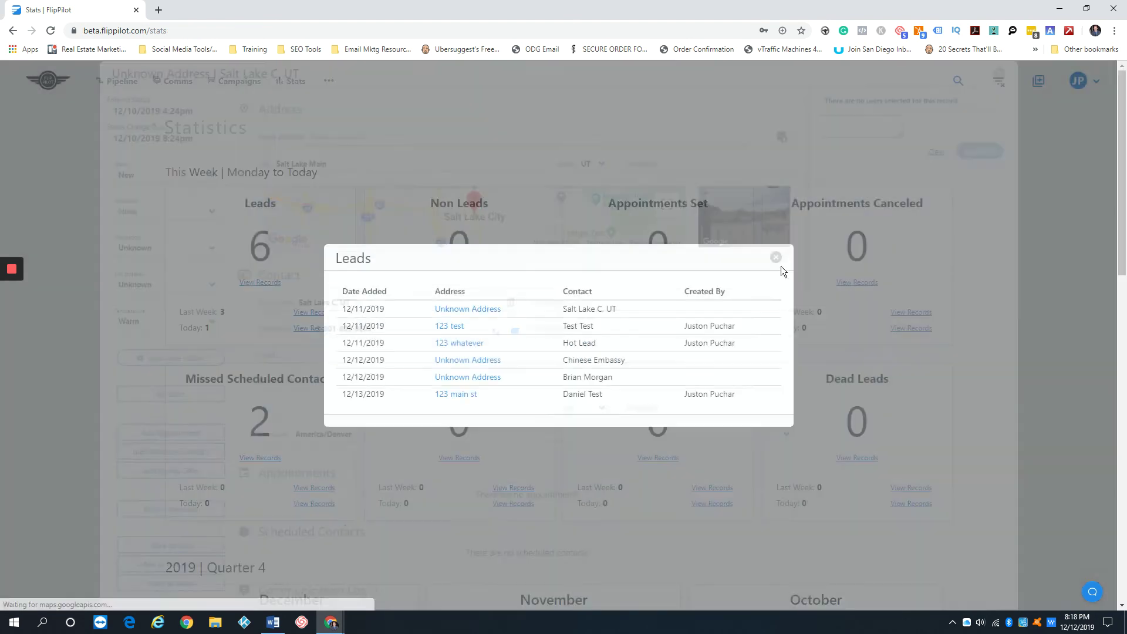
{"action": "left_click", "coordinate": [775, 257]}
Step: Go to the Follow Ups page and review the orphaned records section and the created sequences
{"action": "left_click", "coordinate": [330, 80]}
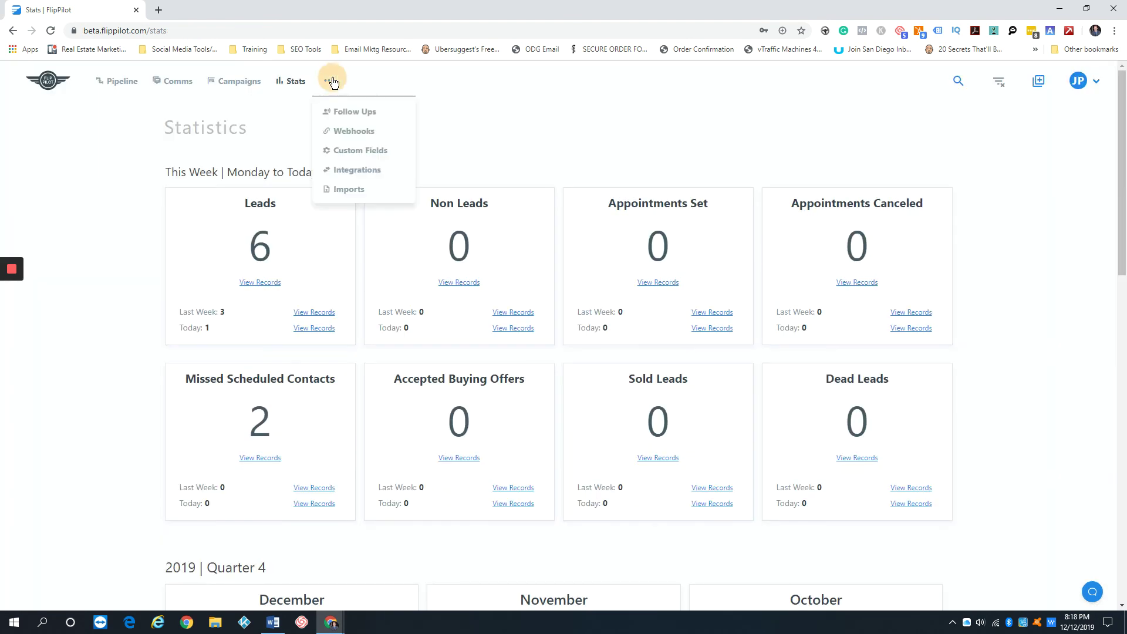
{"action": "left_click", "coordinate": [331, 81]}
{"action": "left_click", "coordinate": [346, 117]}
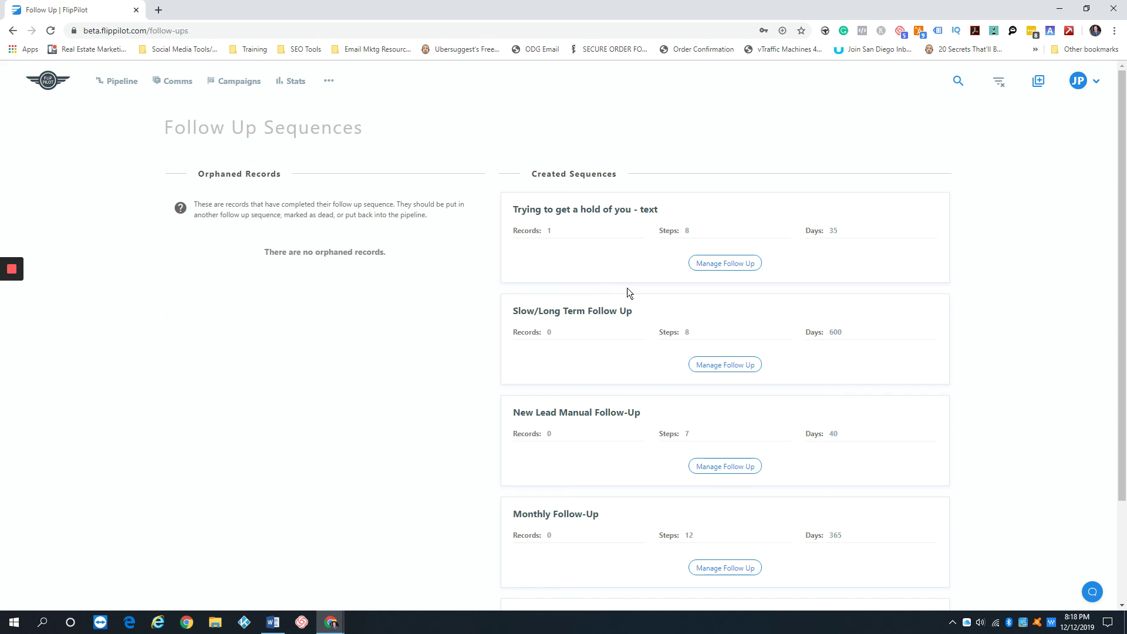
{"action": "scroll", "coordinate": [619, 280], "scroll_direction": "down", "scroll_amount": 3}
{"action": "scroll", "coordinate": [619, 280], "scroll_direction": "up", "scroll_amount": 3}
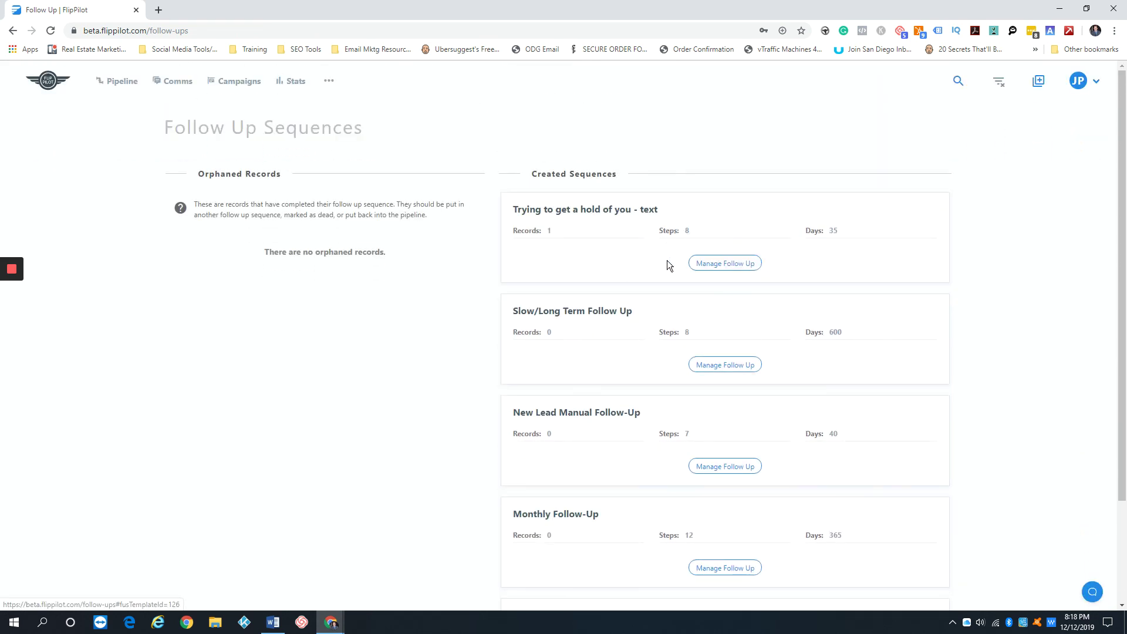
Step: Inspect step 1 of the "Trying to get a hold of you - text" sequence, including its day offset, type, contact type and description
{"action": "left_click", "coordinate": [730, 264]}
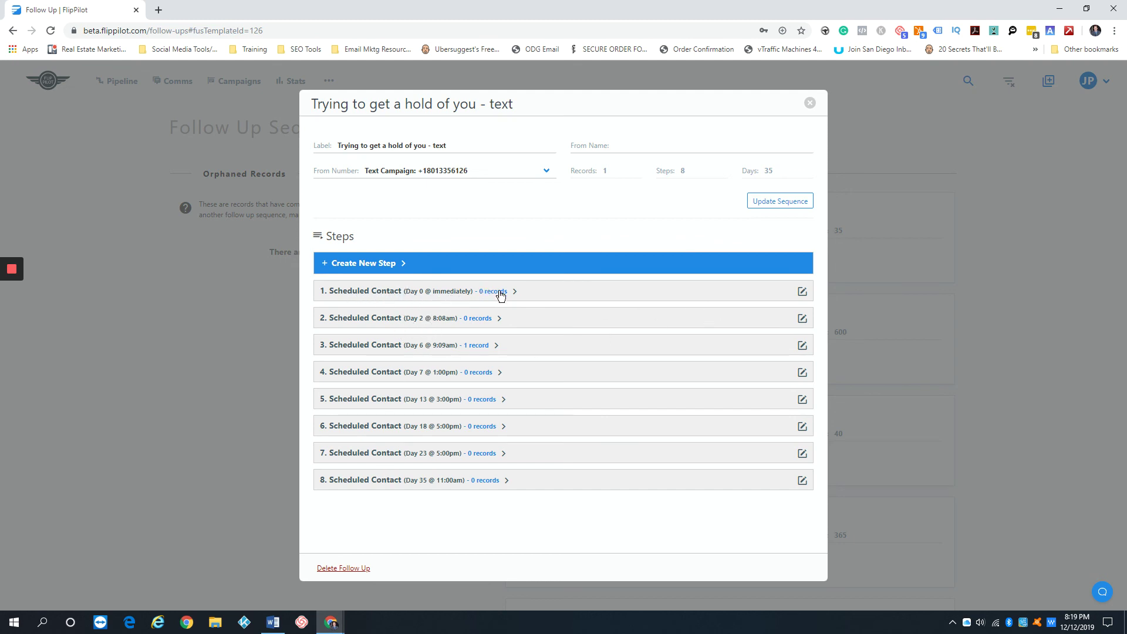
{"action": "left_click", "coordinate": [803, 293]}
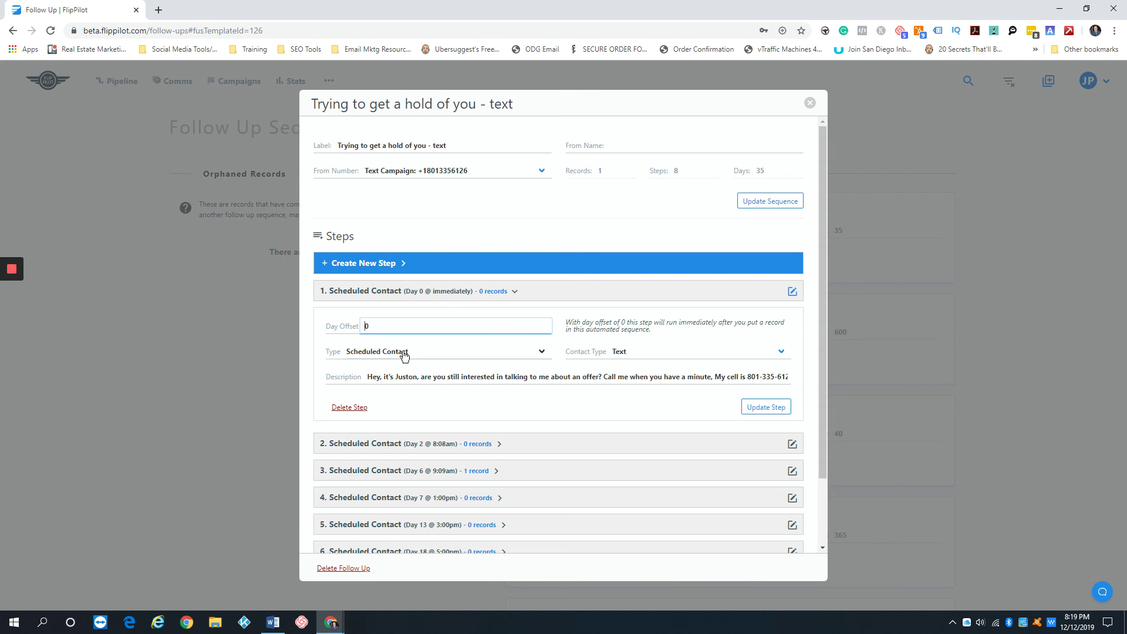
{"action": "left_click", "coordinate": [634, 352]}
{"action": "left_click", "coordinate": [567, 349]}
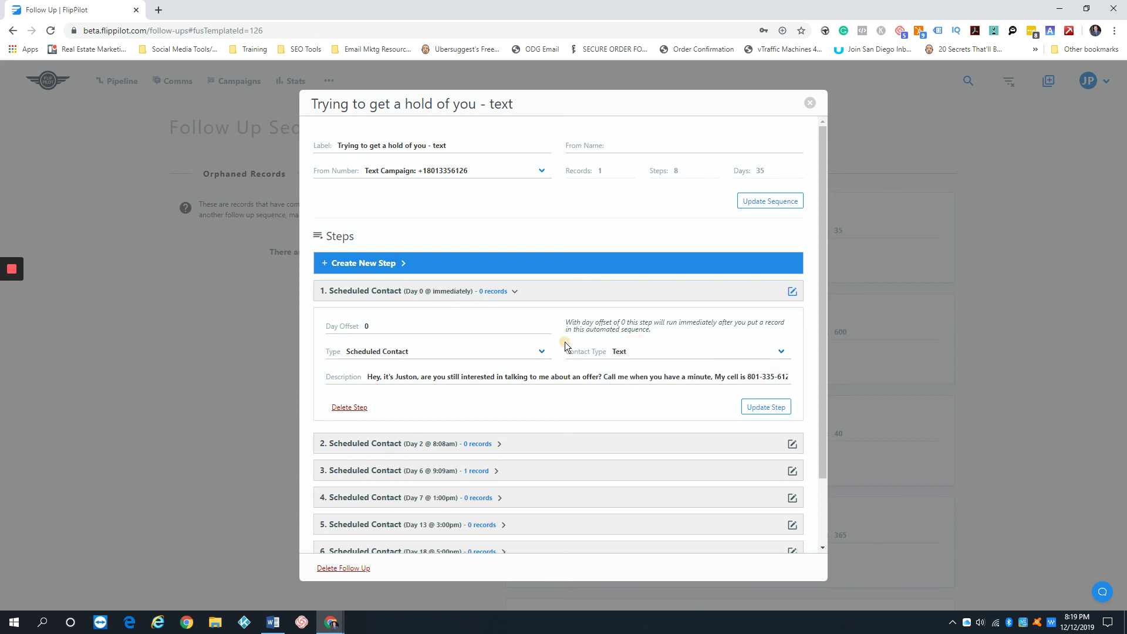
{"action": "left_click_drag", "start_coordinate": [400, 377], "coordinate": [633, 399]}
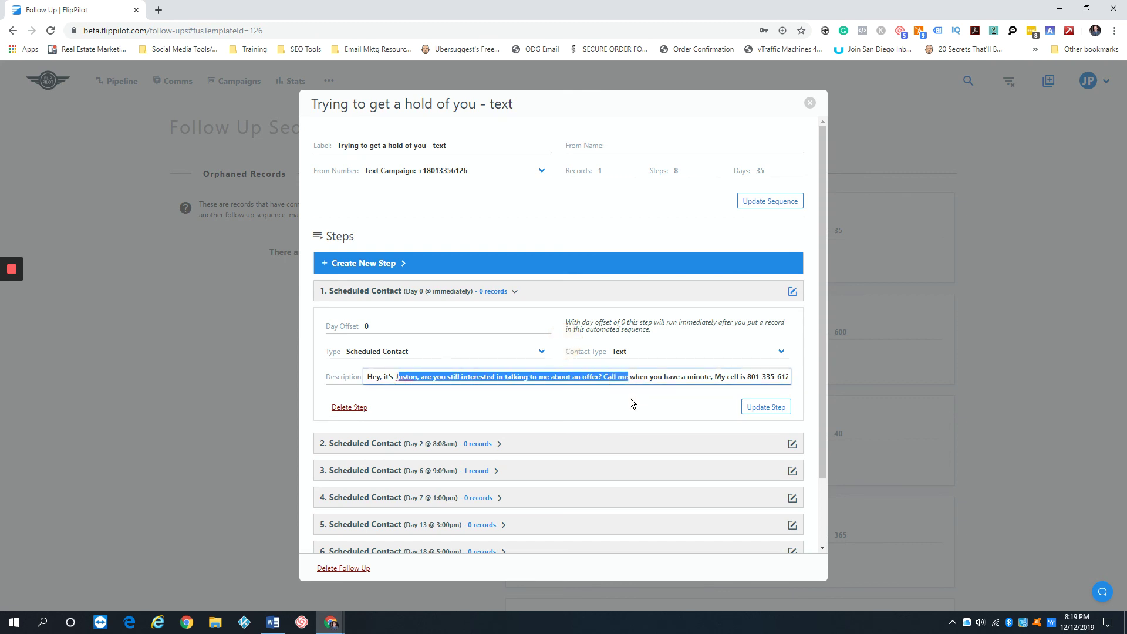
{"action": "left_click", "coordinate": [629, 398]}
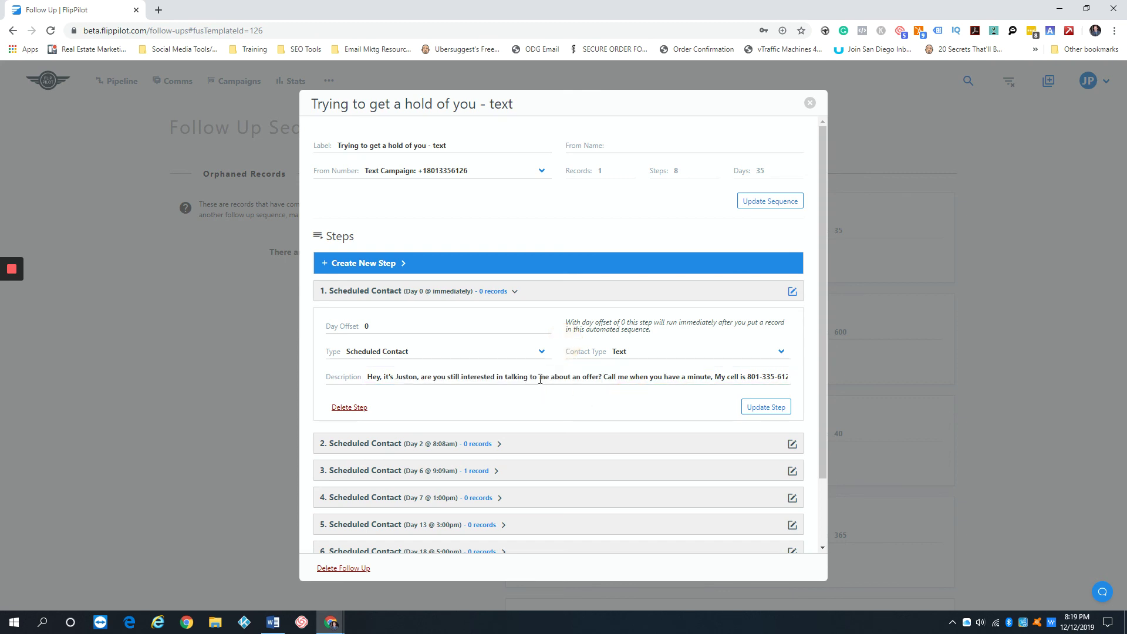
{"action": "left_click", "coordinate": [456, 376]}
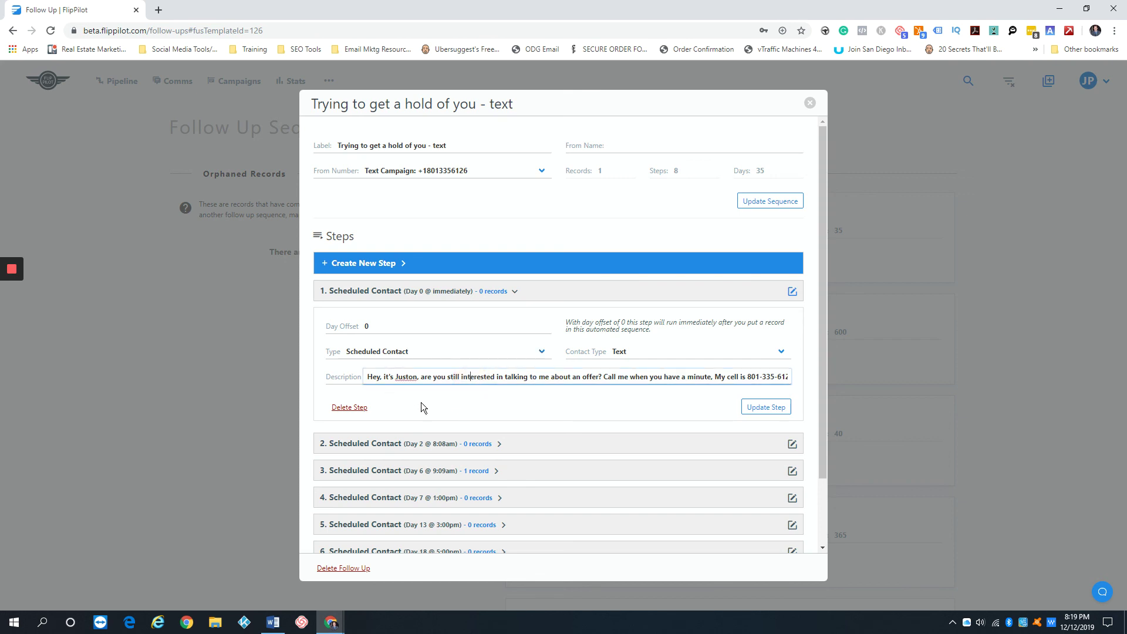
{"action": "left_click", "coordinate": [484, 406]}
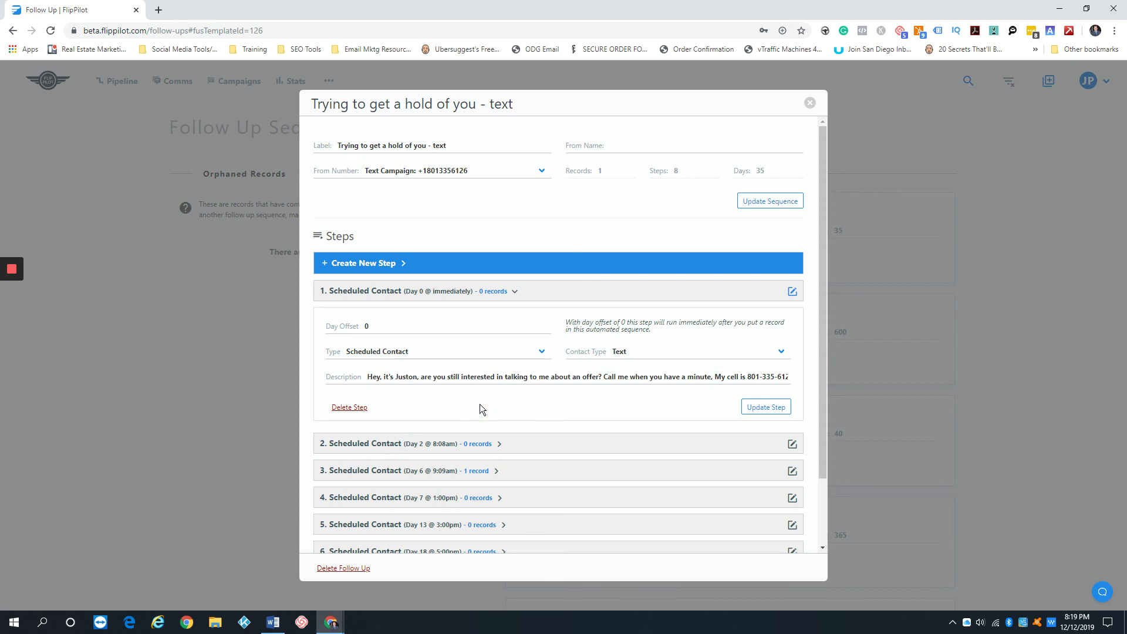
{"action": "left_click", "coordinate": [810, 103]}
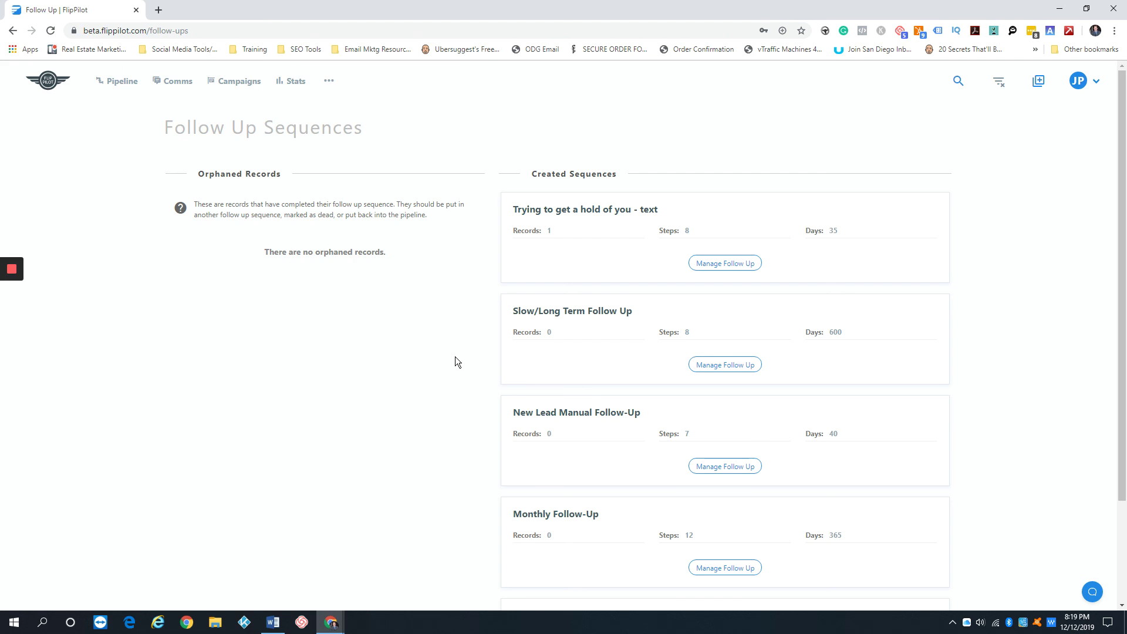
Step: Look over the Create New options without creating anything
{"action": "left_click", "coordinate": [1039, 80]}
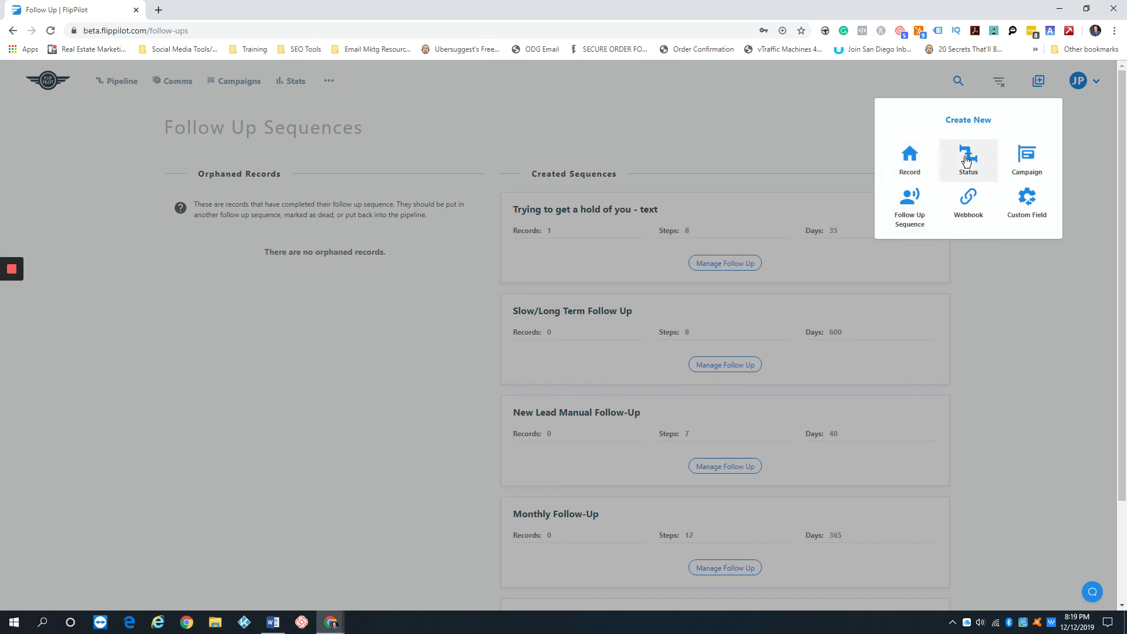
{"action": "left_click", "coordinate": [774, 139]}
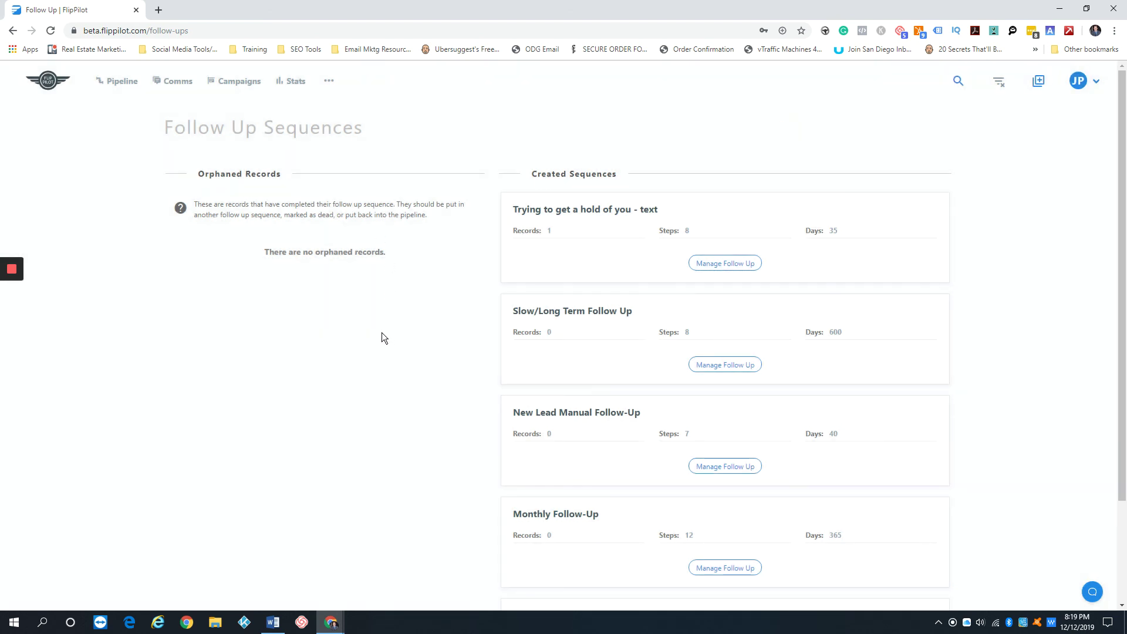